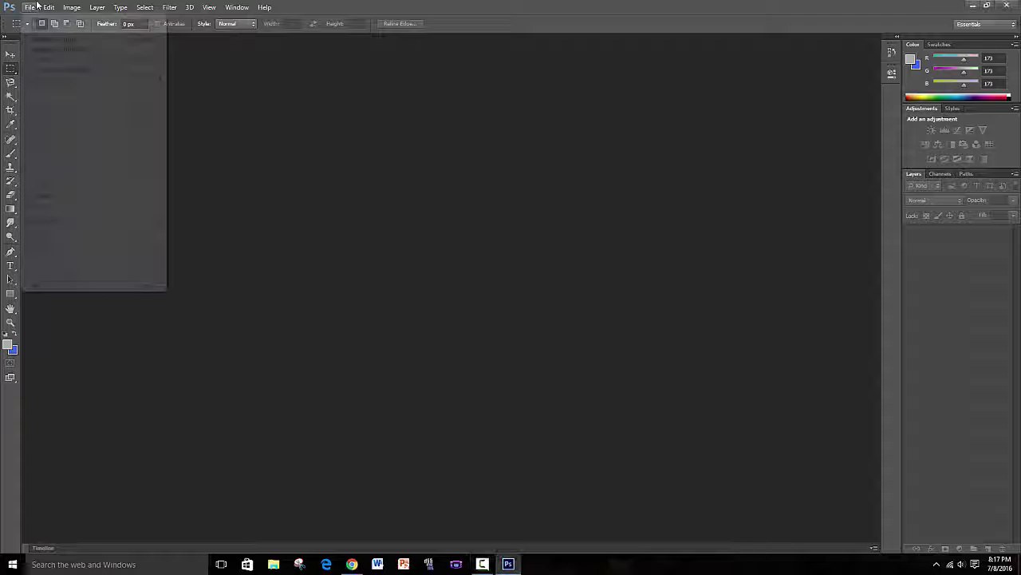
Open the channel art template.png banner template from File > Open
{"action": "left_click", "coordinate": [36, 34]}
{"action": "double_click", "coordinate": [567, 308]}
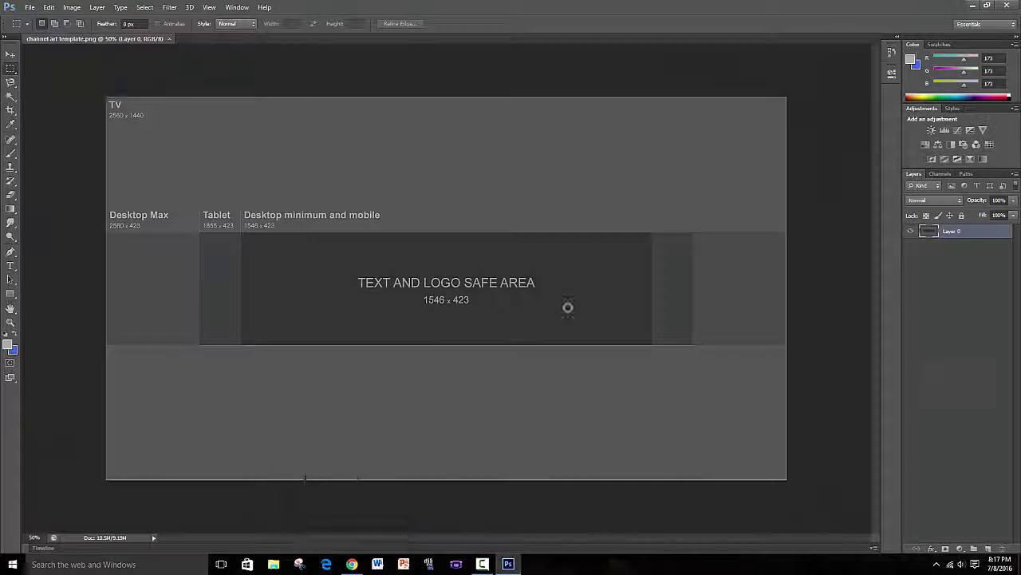
{"action": "left_click", "coordinate": [352, 565]}
In a new tab, image-search 'super smash bros stages' and preview a stage image
{"action": "key", "text": "ctrl+t"}
{"action": "type", "text": "super smash bros st"}
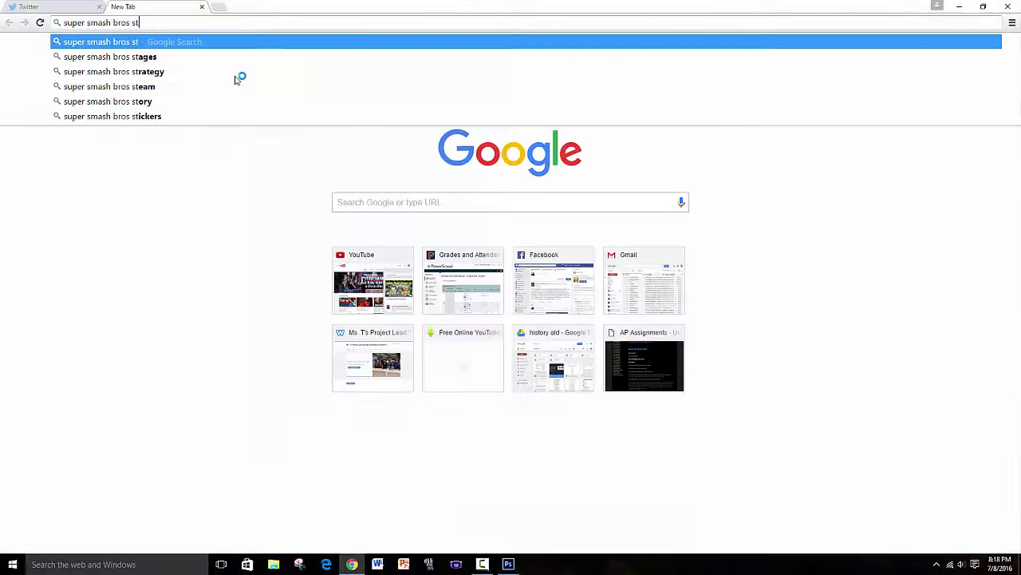
{"action": "type", "text": "ages"}
{"action": "key", "text": "Return"}
{"action": "left_click", "coordinate": [53, 5]}
{"action": "left_click", "coordinate": [131, 7]}
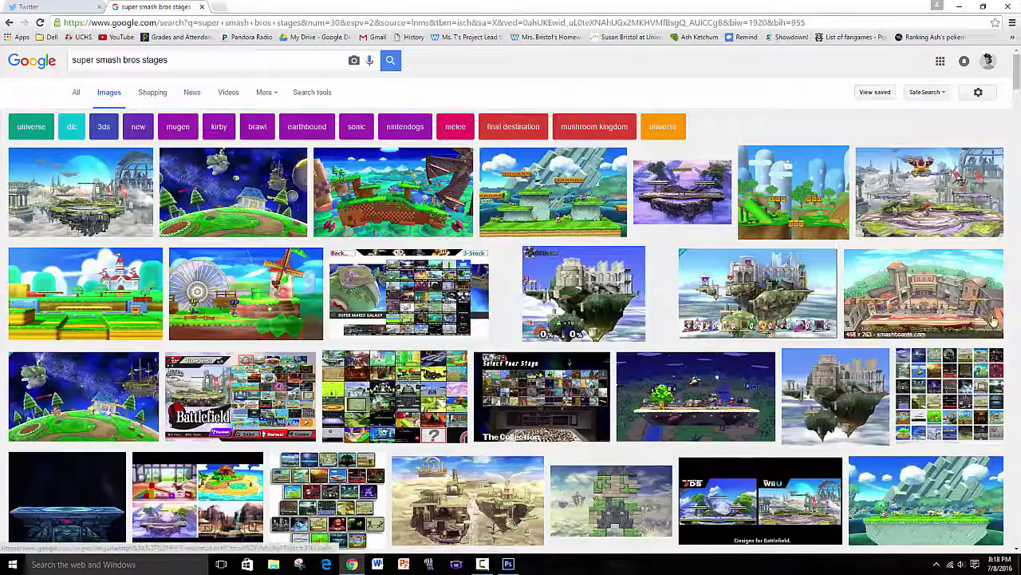
{"action": "scroll", "coordinate": [80, 399], "scroll_direction": "down", "scroll_amount": 1}
{"action": "left_click", "coordinate": [80, 475]}
{"action": "scroll", "coordinate": [830, 379], "scroll_direction": "up", "scroll_amount": 5}
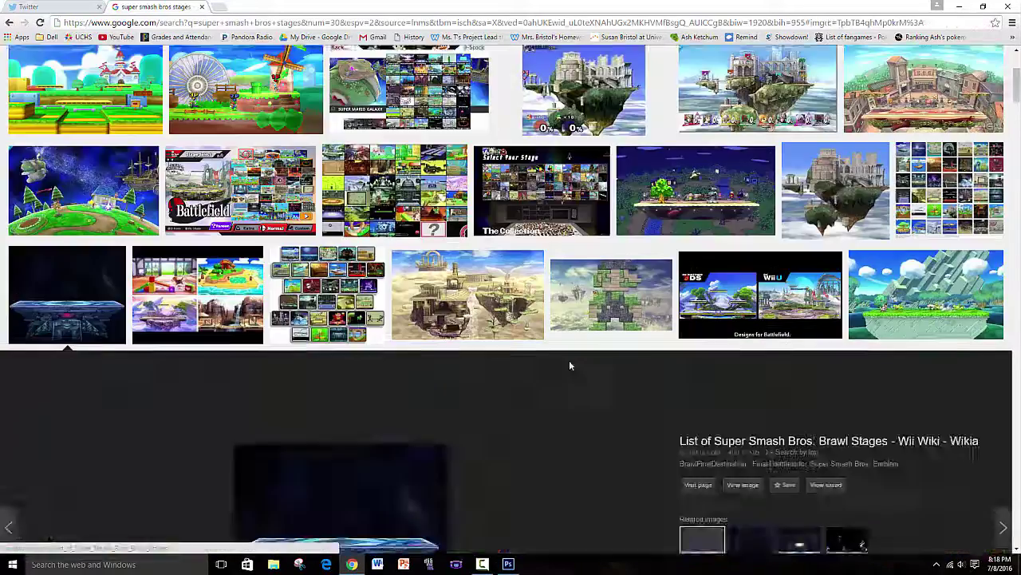
{"action": "scroll", "coordinate": [570, 364], "scroll_direction": "up", "scroll_amount": 5}
Search 'smash bros final destination' and copy the large Final Destination image
{"action": "left_click", "coordinate": [71, 60]}
{"action": "type", "text": "smash bros final destination"}
{"action": "key", "text": "Return"}
{"action": "left_click", "coordinate": [88, 287]}
{"action": "right_click", "coordinate": [303, 292]}
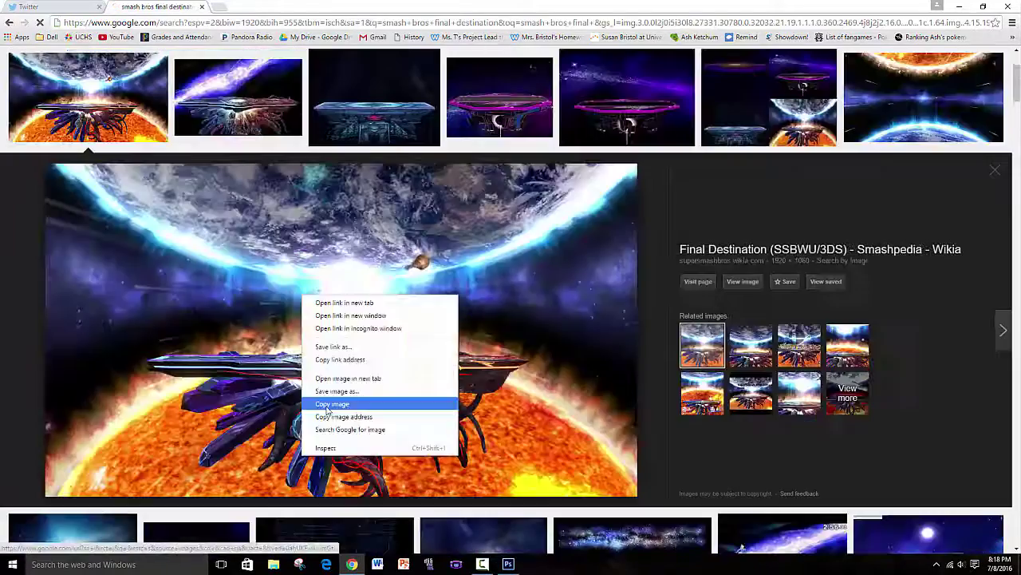
{"action": "left_click", "coordinate": [342, 399]}
Paste the Final Destination image into the banner beneath the template layer
{"action": "left_click", "coordinate": [508, 565]}
{"action": "key", "text": "ctrl+v"}
{"action": "left_click", "coordinate": [11, 54]}
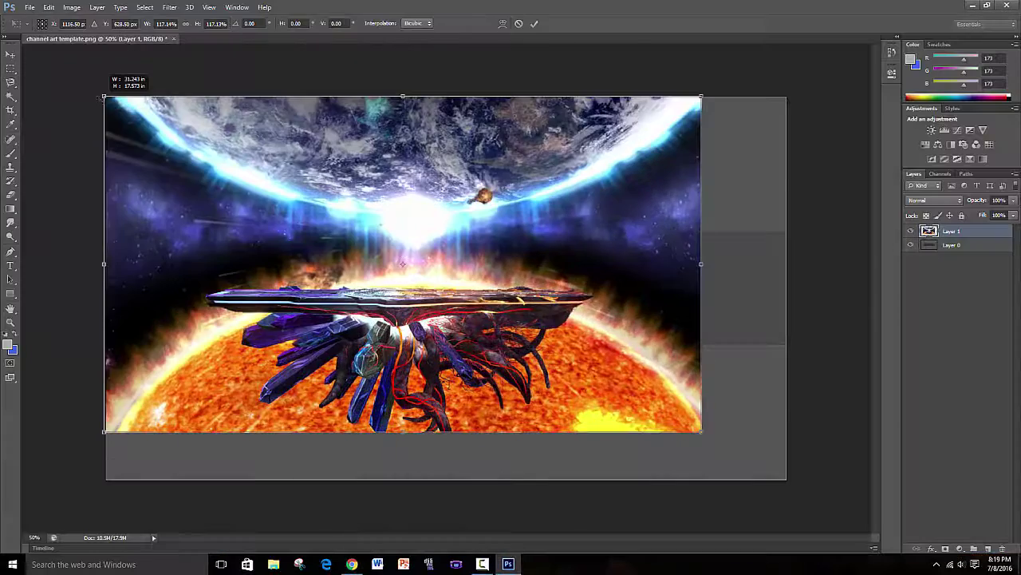
{"action": "key", "text": "ctrl+plus"}
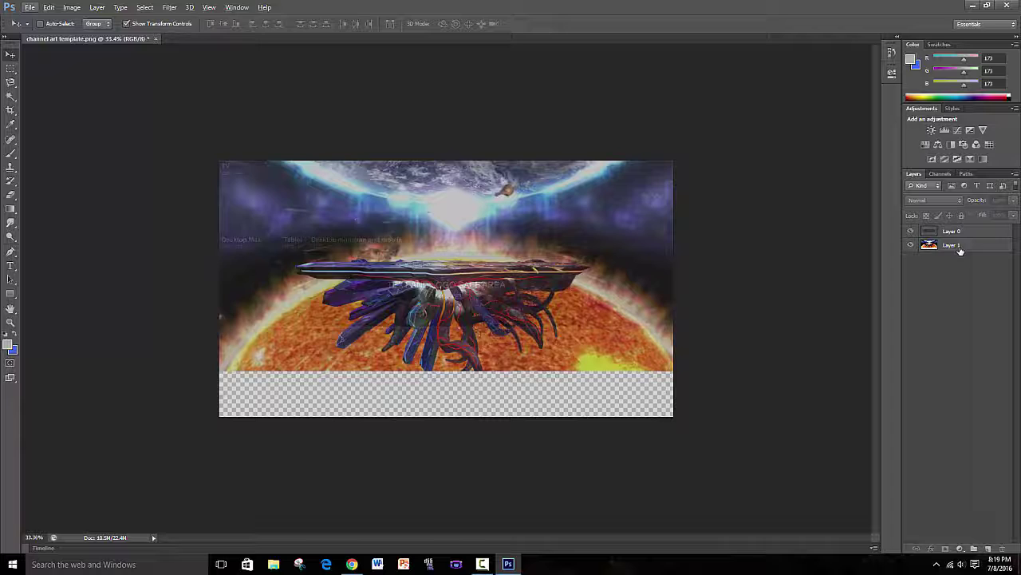
Shrink the stage image to about 80% and set the grey rectangle below the strip
{"action": "left_click", "coordinate": [951, 245]}
{"action": "key", "text": "ctrl+t"}
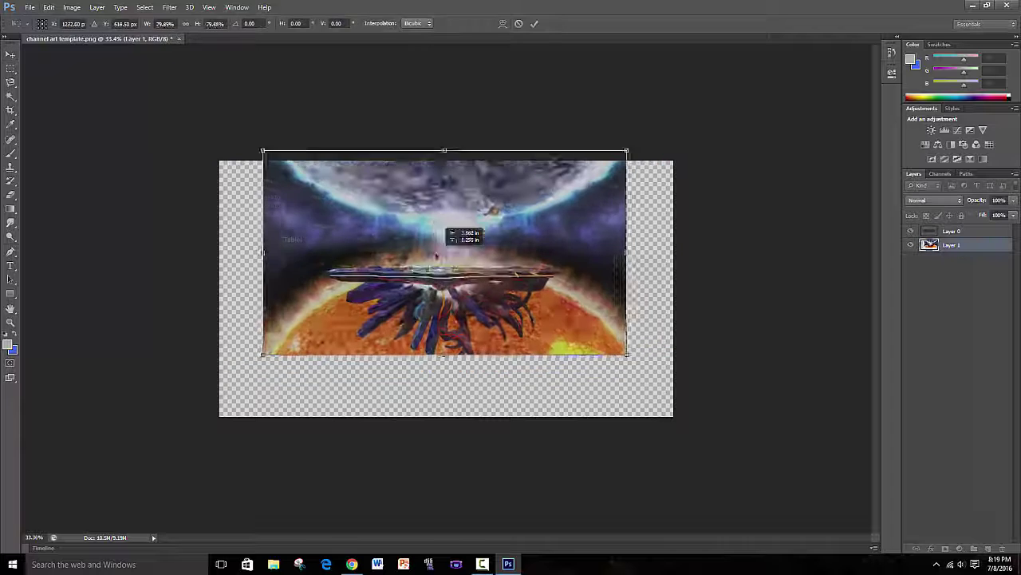
{"action": "left_click_drag", "start_coordinate": [451, 225], "coordinate": [449, 289]}
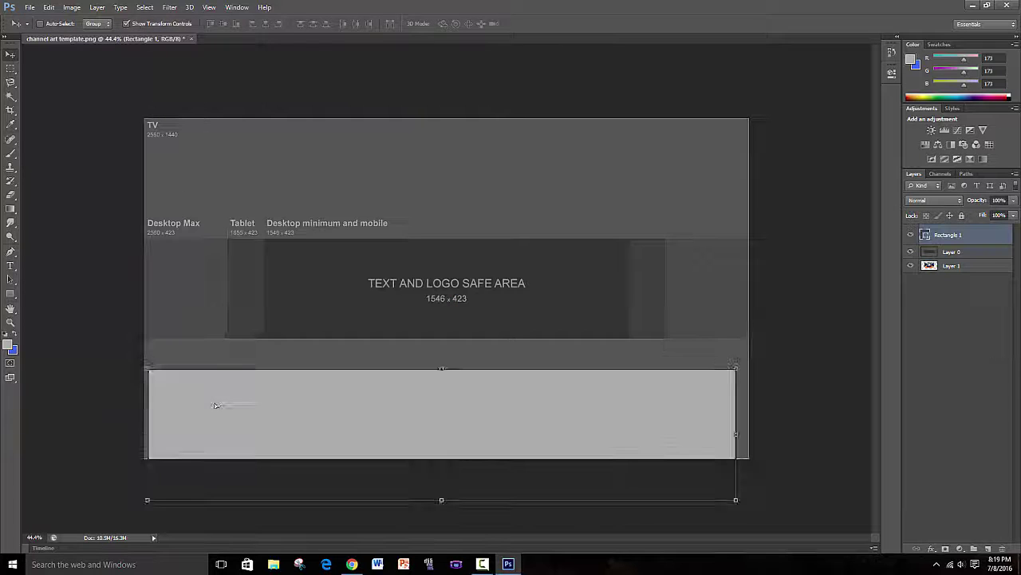
{"action": "left_click_drag", "start_coordinate": [214, 409], "coordinate": [214, 371]}
Stretch the grey rectangle across the bottom band and fill it black
{"action": "key", "text": "ctrl+t"}
{"action": "left_click_drag", "start_coordinate": [733, 327], "coordinate": [749, 337]}
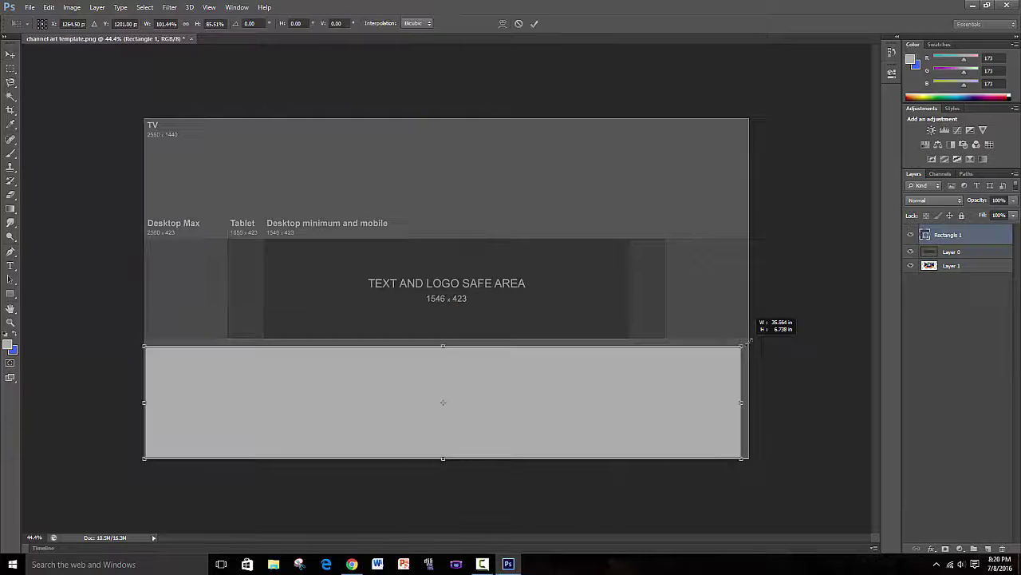
{"action": "key", "text": "u"}
{"action": "left_click", "coordinate": [59, 23]}
{"action": "left_click", "coordinate": [97, 24]}
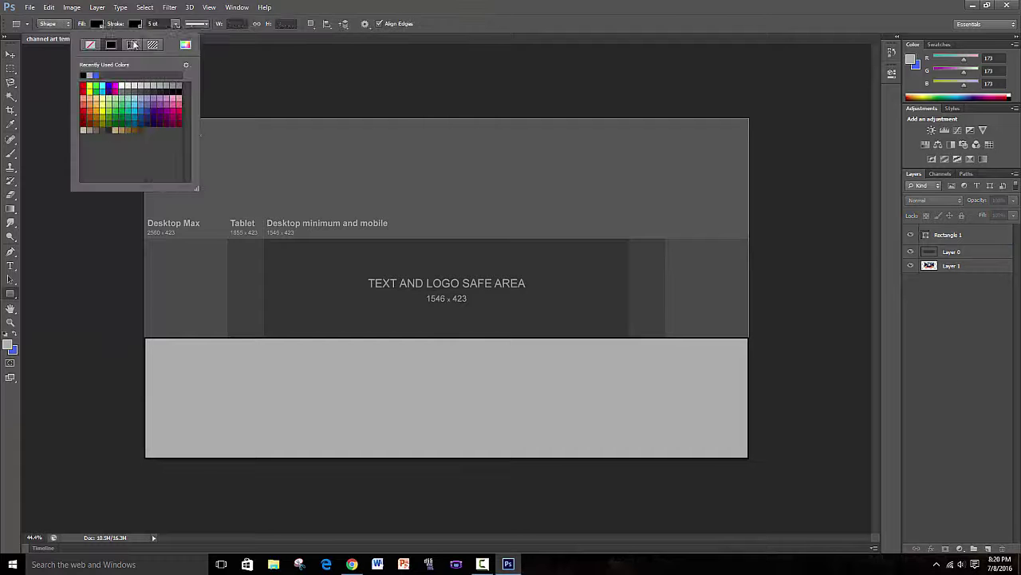
{"action": "left_click", "coordinate": [59, 23]}
Duplicate the black rectangle for the top band and enlarge the stage image to fill the strip
{"action": "left_click", "coordinate": [48, 76]}
{"action": "key", "text": "v"}
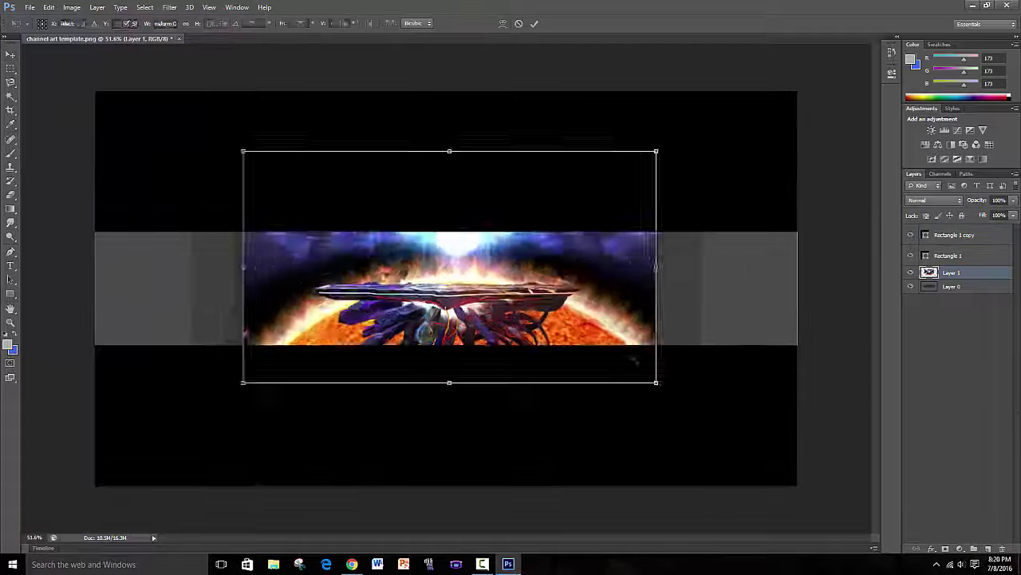
{"action": "left_click_drag", "start_coordinate": [634, 361], "coordinate": [668, 148]}
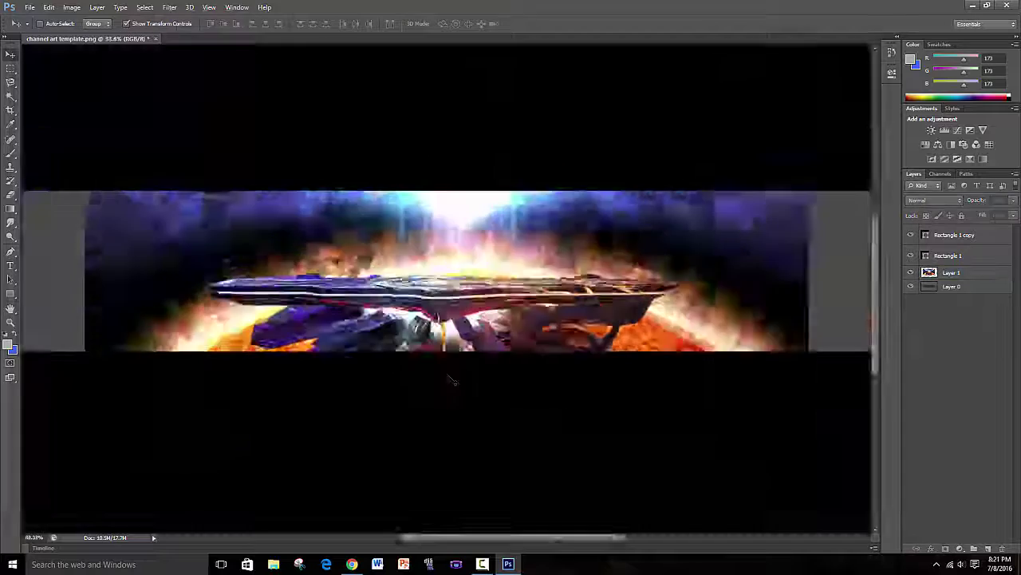
Move the pasted space image so it fills both sides of the banner strip
{"action": "left_click", "coordinate": [352, 564]}
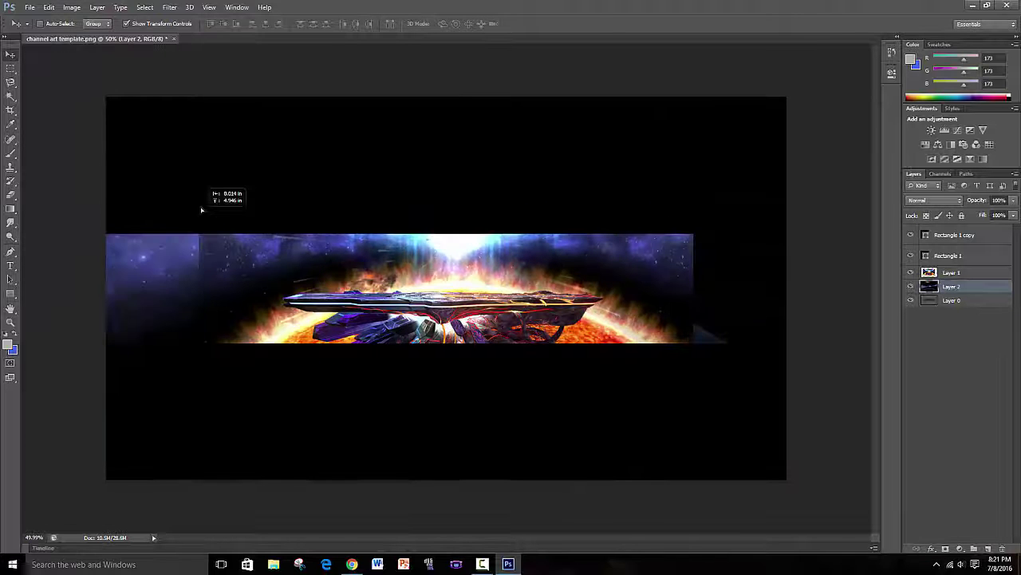
{"action": "left_click_drag", "start_coordinate": [201, 210], "coordinate": [188, 325]}
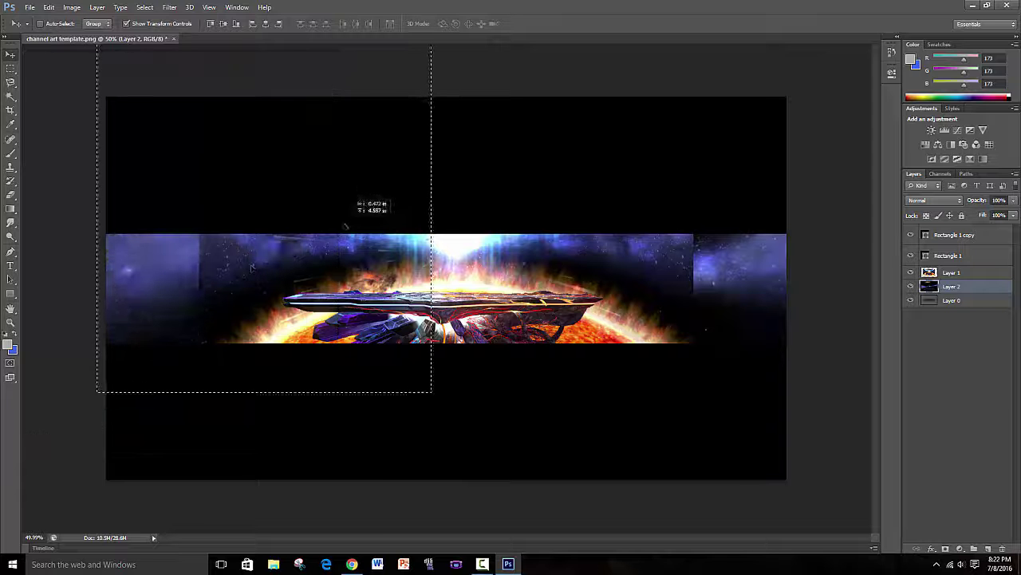
{"action": "scroll", "coordinate": [564, 365], "scroll_direction": "up", "scroll_amount": 1}
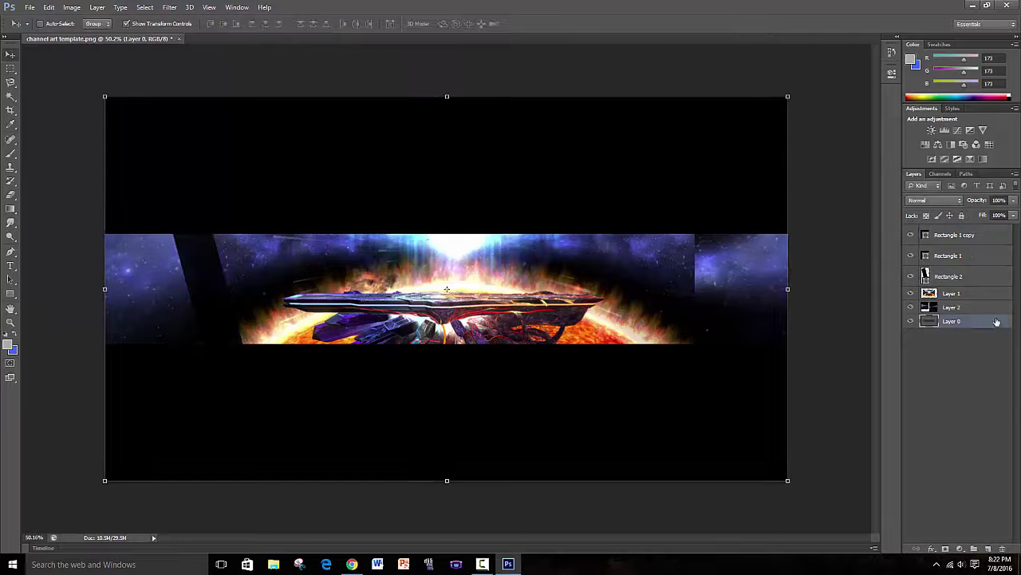
Copy the slanted dark bar to the right side and flip it horizontally
{"action": "left_click", "coordinate": [958, 277]}
{"action": "left_click_drag", "start_coordinate": [216, 239], "coordinate": [698, 239]}
{"action": "left_click", "coordinate": [48, 7]}
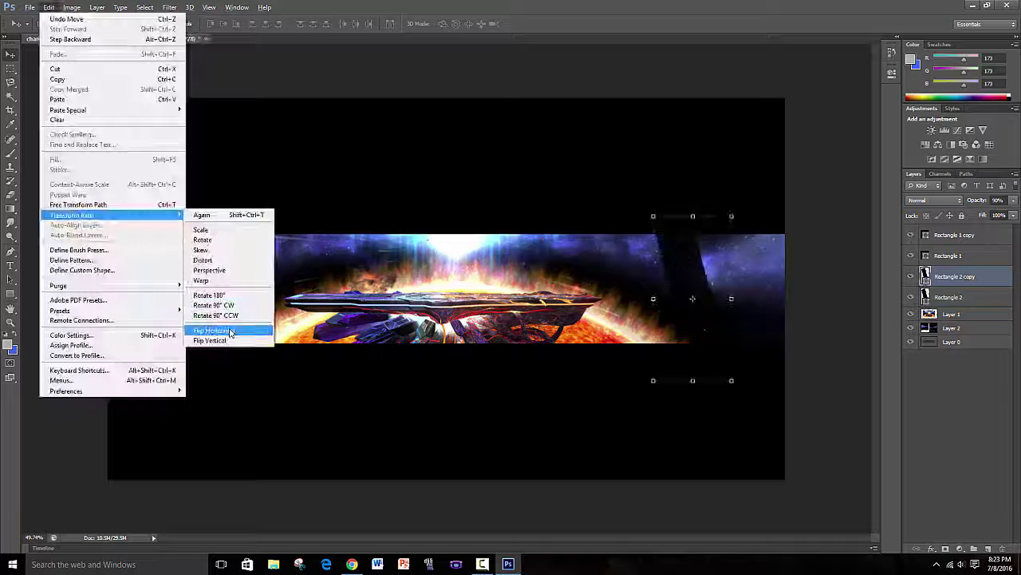
{"action": "left_click", "coordinate": [230, 331]}
{"action": "scroll", "coordinate": [478, 350], "scroll_direction": "down", "scroll_amount": 3}
{"action": "scroll", "coordinate": [479, 350], "scroll_direction": "up", "scroll_amount": 3}
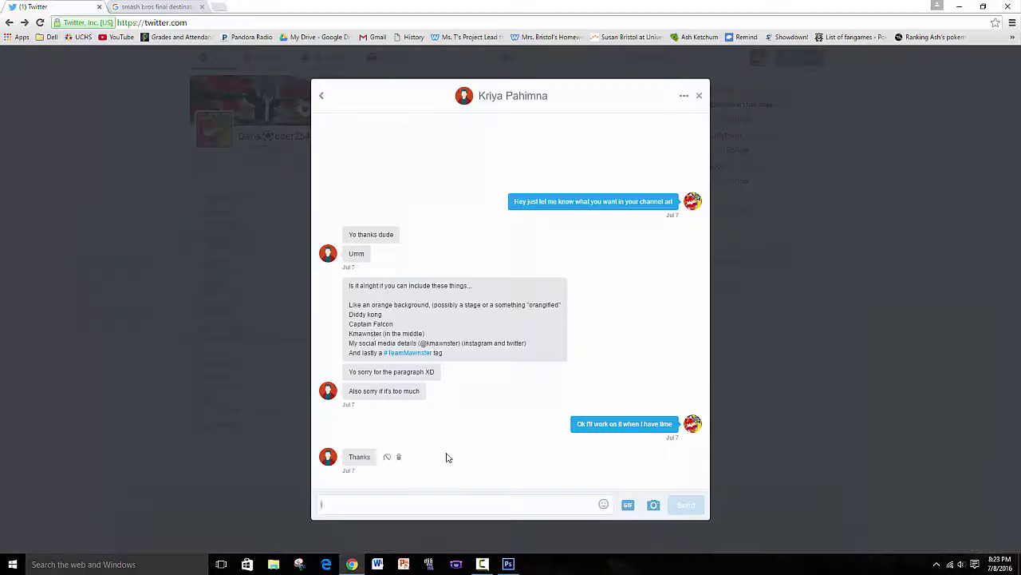
{"action": "left_click", "coordinate": [508, 565]}
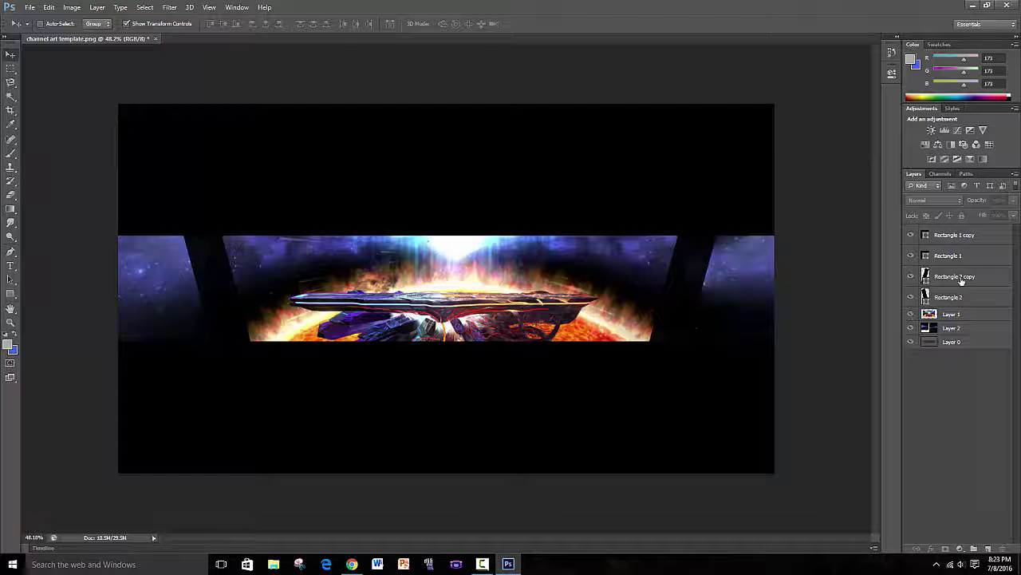
Add a Color Balance adjustment pushing the image toward red and away from blue
{"action": "left_click", "coordinate": [951, 144]}
{"action": "left_click_drag", "start_coordinate": [783, 122], "coordinate": [831, 122]}
{"action": "mouse_move", "coordinate": [783, 158]}
{"action": "left_mouse_down"}
{"action": "mouse_move", "coordinate": [736, 159]}
{"action": "mouse_move", "coordinate": [742, 143]}
{"action": "mouse_move", "coordinate": [783, 147]}
{"action": "left_mouse_up"}
{"action": "scroll", "coordinate": [445, 388], "scroll_direction": "up", "scroll_amount": 2}
{"action": "scroll", "coordinate": [444, 388], "scroll_direction": "down", "scroll_amount": 3}
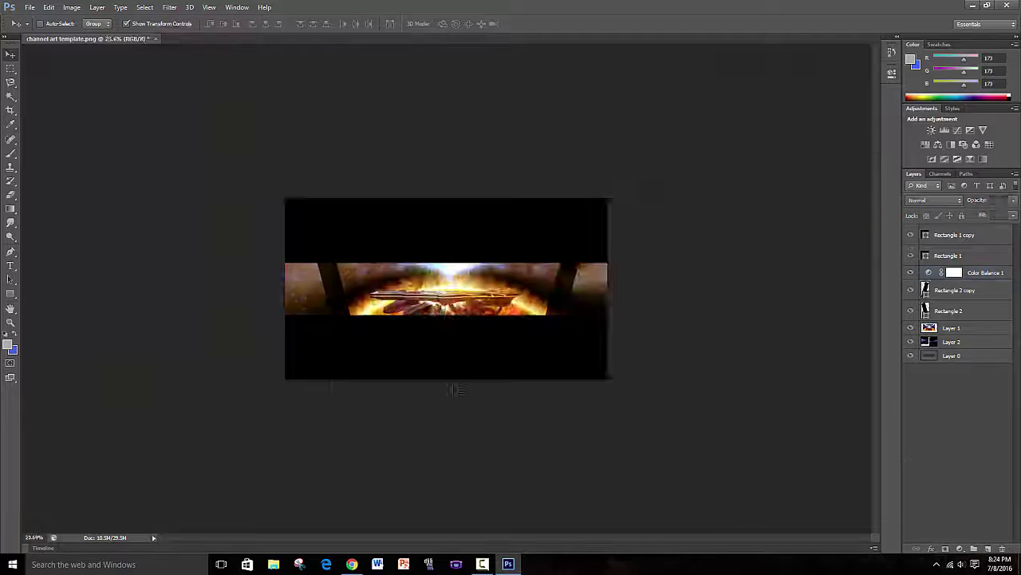
{"action": "scroll", "coordinate": [445, 388], "scroll_direction": "up", "scroll_amount": 2}
Give the copied bar an orange Color Overlay layer style
{"action": "double_click", "coordinate": [965, 291]}
{"action": "left_click", "coordinate": [687, 183]}
{"action": "left_click", "coordinate": [868, 94]}
{"action": "left_click_drag", "start_coordinate": [184, 80], "coordinate": [183, 111]}
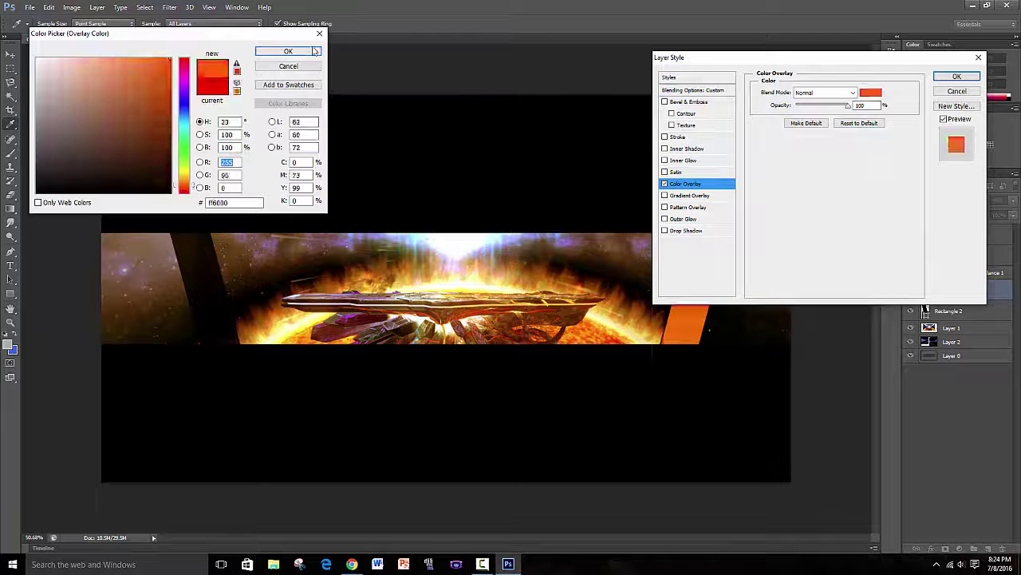
{"action": "left_click", "coordinate": [287, 50]}
{"action": "left_click", "coordinate": [964, 75]}
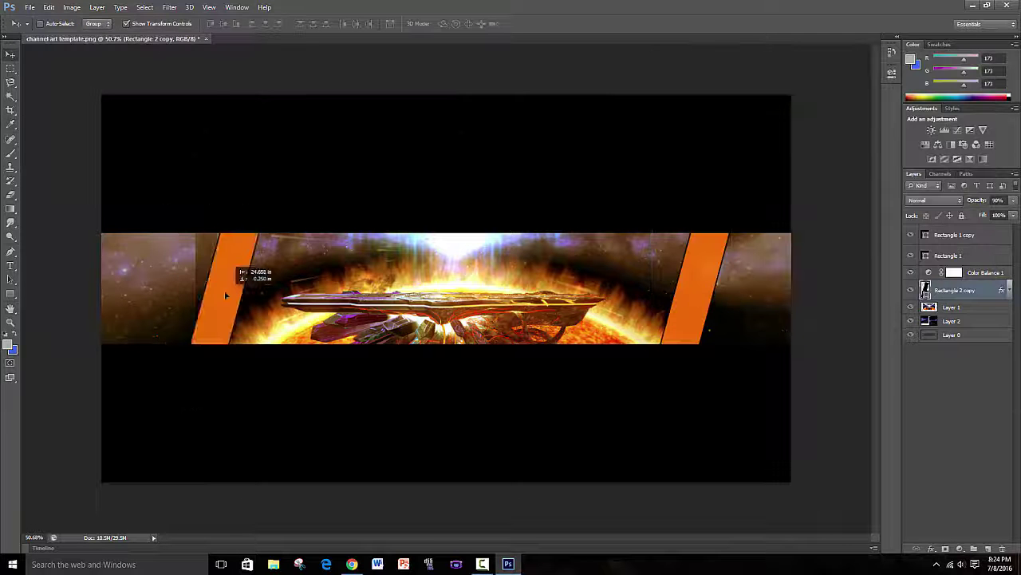
Move the orange bar to the left side and duplicate it for transforming
{"action": "left_click_drag", "start_coordinate": [226, 295], "coordinate": [192, 295]}
{"action": "left_click", "coordinate": [49, 7]}
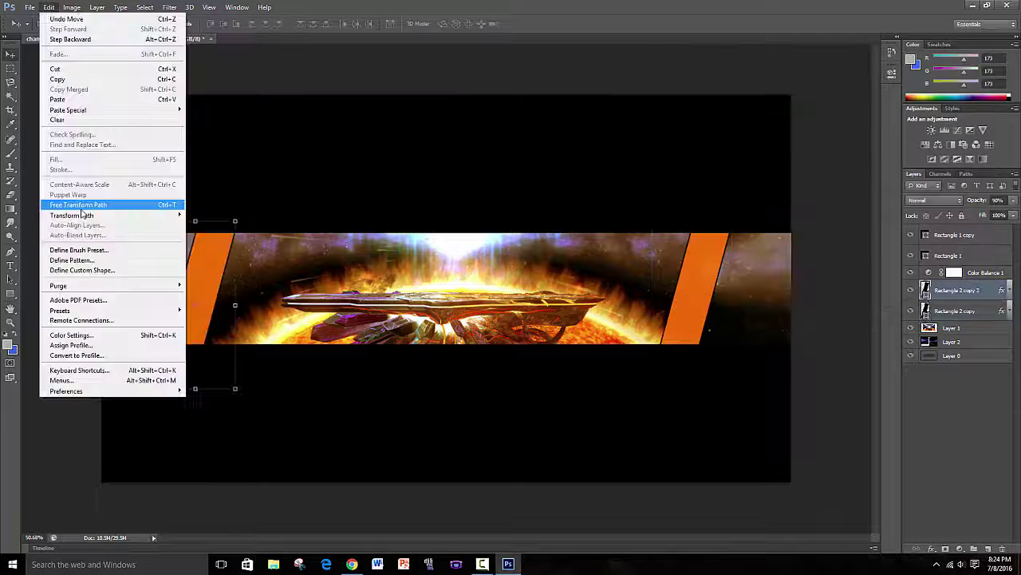
{"action": "left_click", "coordinate": [240, 351]}
{"action": "scroll", "coordinate": [447, 351], "scroll_direction": "down", "scroll_amount": 2}
{"action": "scroll", "coordinate": [455, 359], "scroll_direction": "up", "scroll_amount": 1}
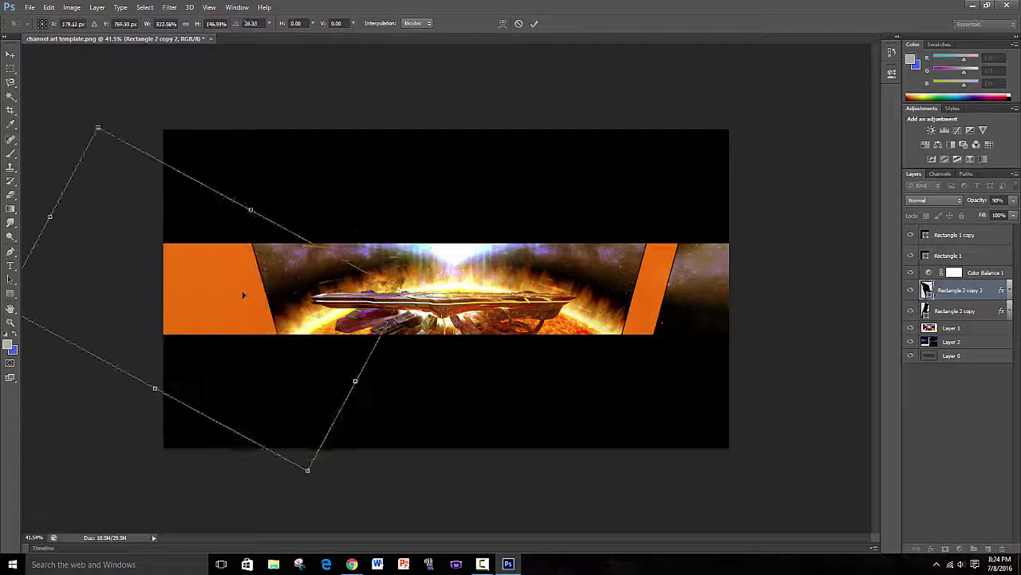
Duplicate the orange bar, move it to the right edge and flip it horizontally
{"action": "left_click", "coordinate": [960, 290]}
{"action": "left_click_drag", "start_coordinate": [215, 295], "coordinate": [666, 295]}
{"action": "left_click", "coordinate": [49, 8]}
{"action": "left_click", "coordinate": [216, 360]}
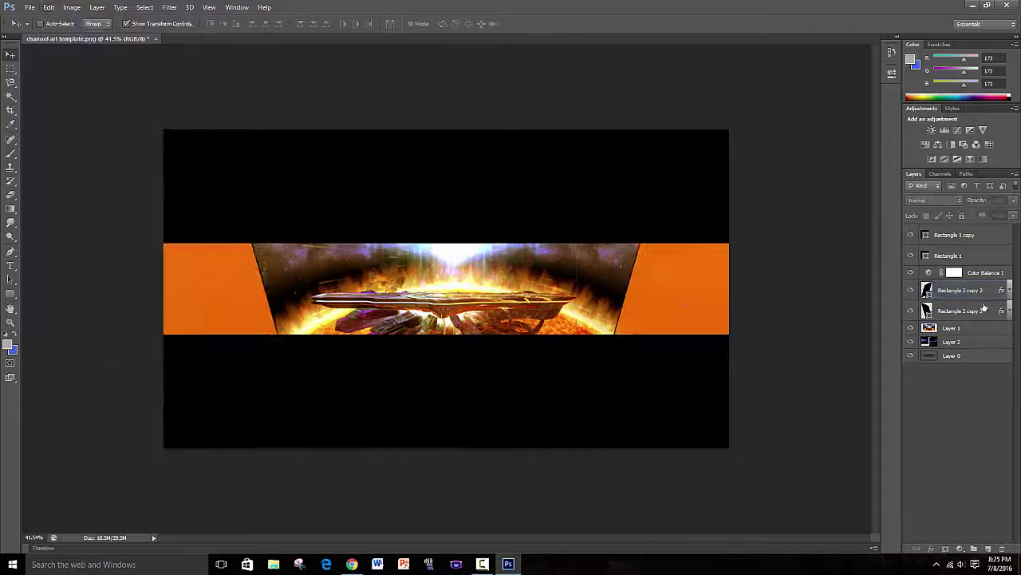
{"action": "scroll", "coordinate": [484, 358], "scroll_direction": "down", "scroll_amount": 2}
{"action": "scroll", "coordinate": [483, 358], "scroll_direction": "up", "scroll_amount": 2}
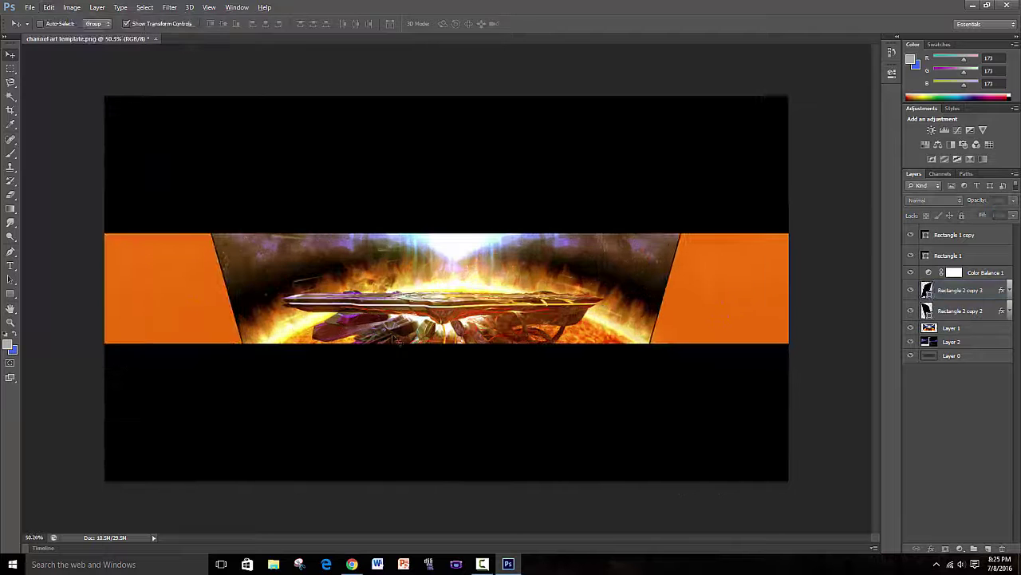
{"action": "scroll", "coordinate": [484, 358], "scroll_direction": "up", "scroll_amount": 1}
Search Google Images for 'diddy kong' and pick the Diddy Kong Wiki picture for the banner
{"action": "left_click", "coordinate": [352, 564]}
{"action": "left_click", "coordinate": [155, 7]}
{"action": "type", "text": "did"}
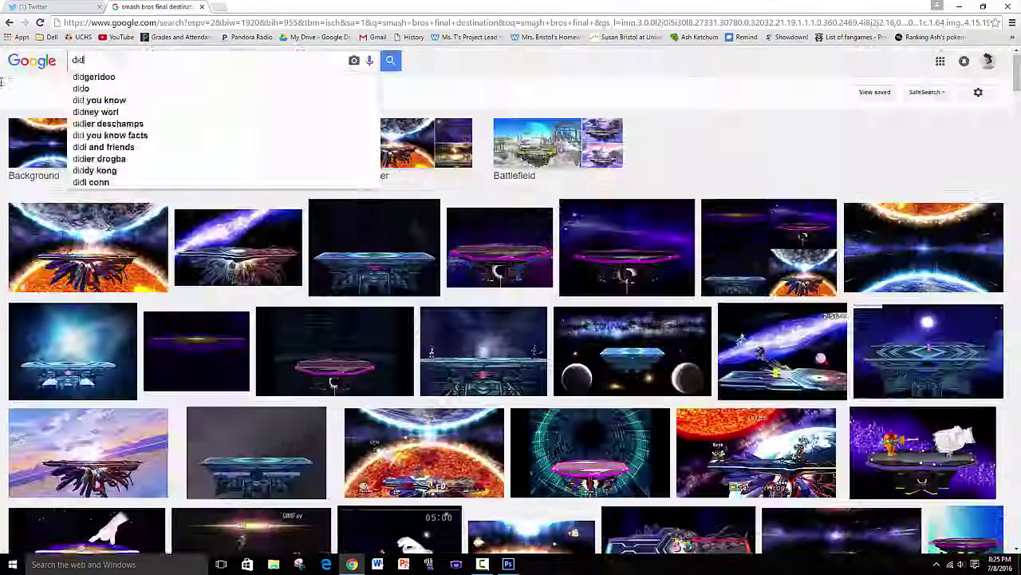
{"action": "type", "text": "dy kong"}
{"action": "key", "text": "Return"}
{"action": "left_click", "coordinate": [139, 96]}
{"action": "left_click", "coordinate": [154, 106]}
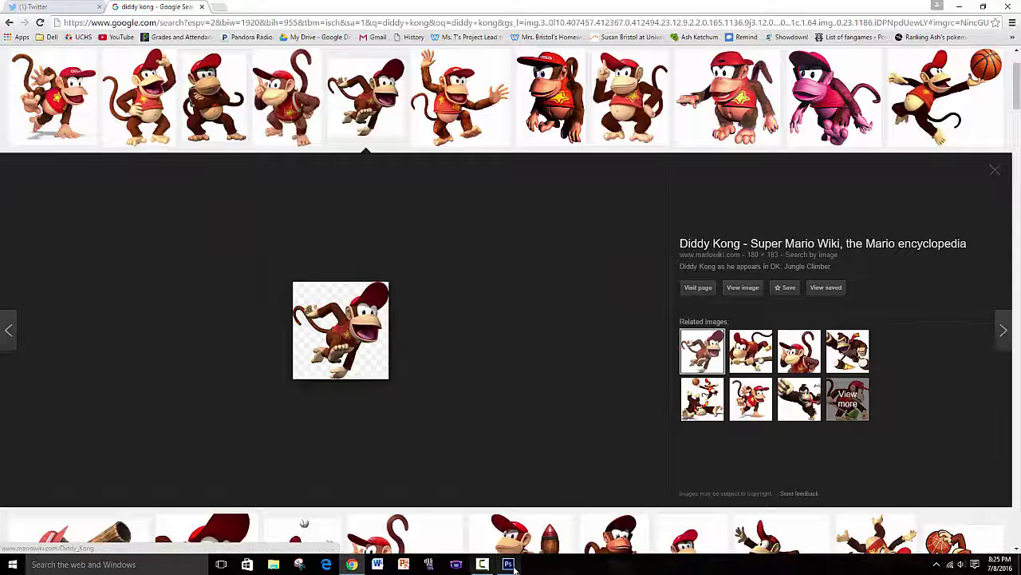
{"action": "key", "text": "Left"}
{"action": "left_click", "coordinate": [616, 132]}
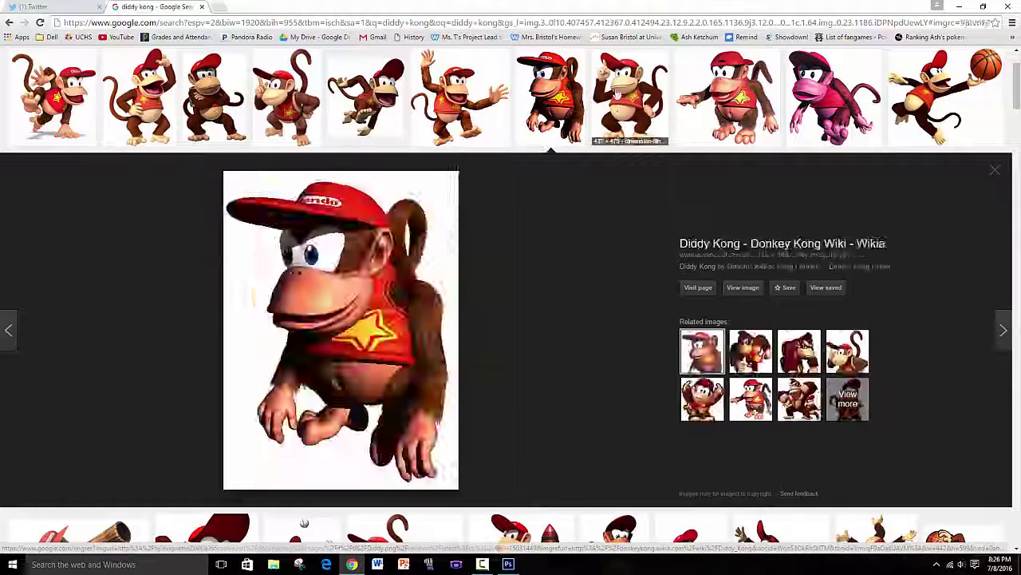
{"action": "left_click", "coordinate": [509, 564]}
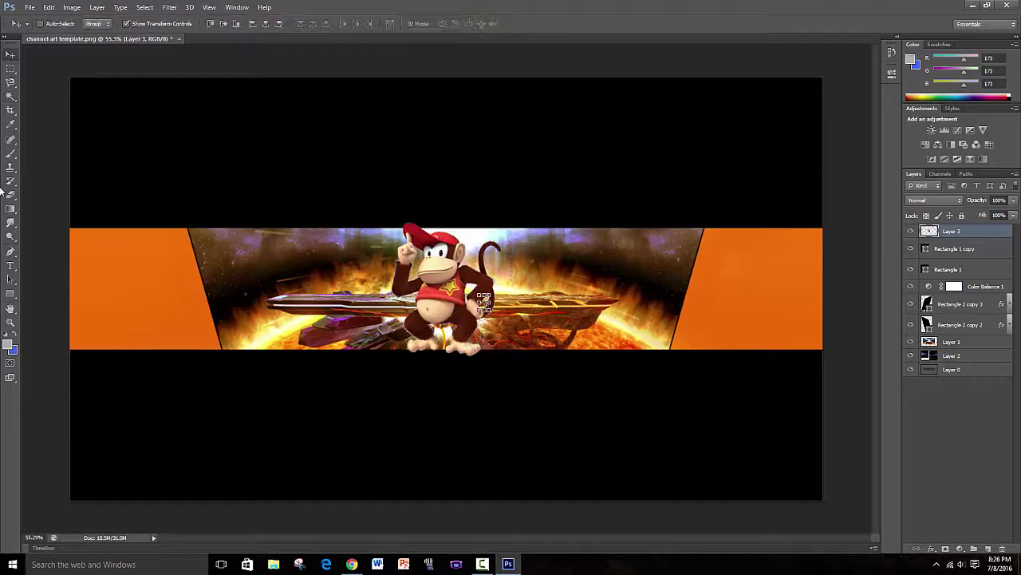
Scale Diddy Kong up, stack him above Color Balance 1 and nudge him left
{"action": "key", "text": "ctrl+["}
{"action": "key", "text": "ctrl+["}
{"action": "left_click_drag", "start_coordinate": [483, 302], "coordinate": [621, 302]}
{"action": "left_click_drag", "start_coordinate": [666, 375], "coordinate": [680, 438]}
{"action": "key", "text": "Return"}
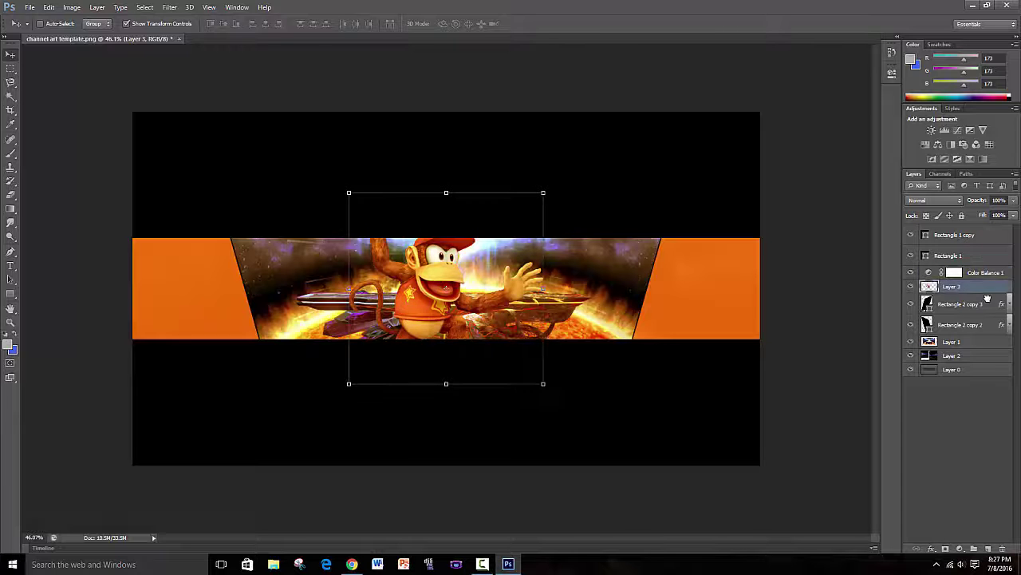
{"action": "left_click_drag", "start_coordinate": [975, 291], "coordinate": [975, 273]}
{"action": "key", "text": "shift+Left"}
{"action": "key", "text": "shift+Left"}
{"action": "key", "text": "shift+Left"}
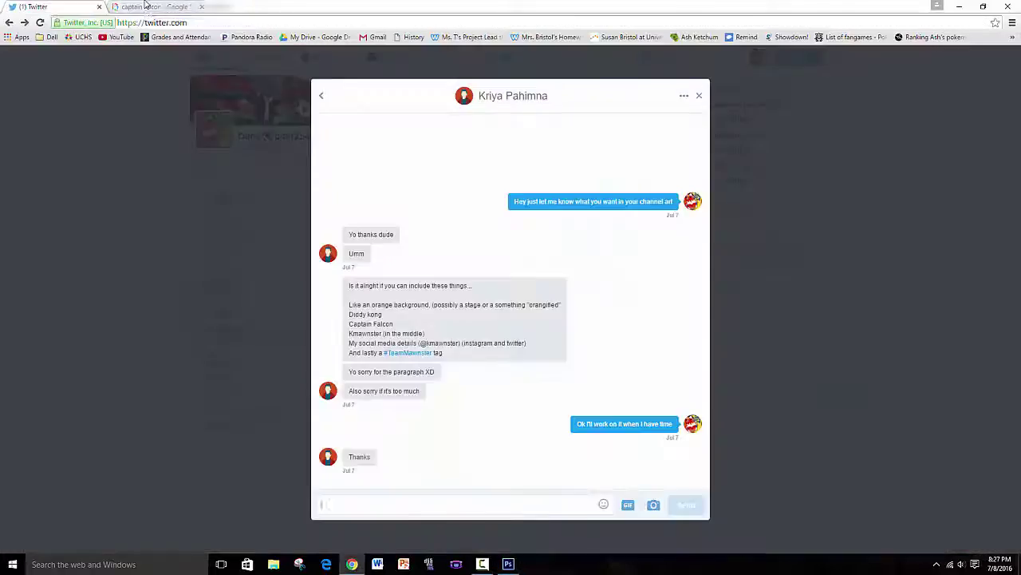
Copy a Captain Falcon picture from the Google Images results
{"action": "left_click", "coordinate": [146, 5]}
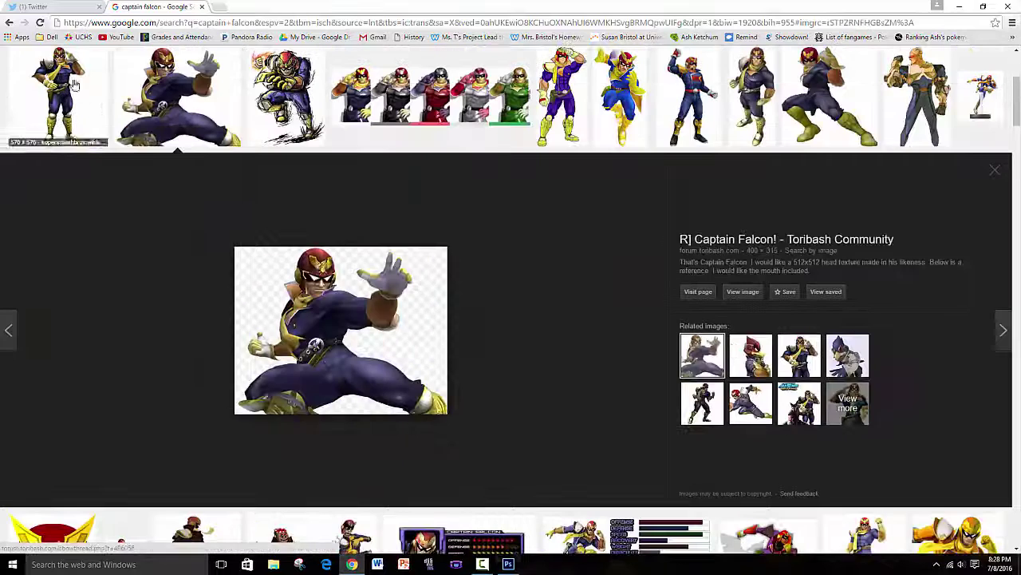
{"action": "right_click", "coordinate": [338, 293]}
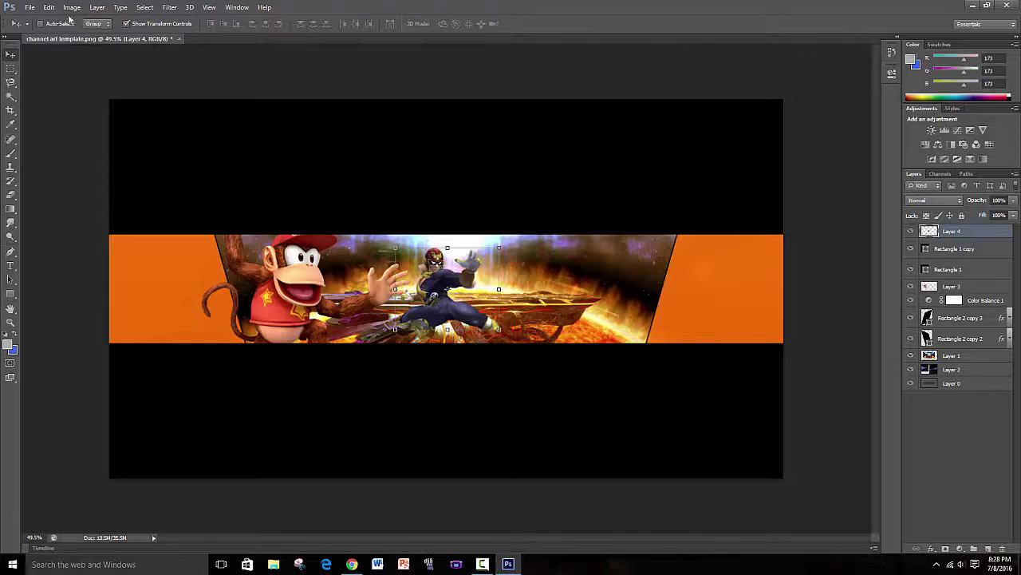
Flip Captain Falcon horizontally, enlarge him and fit him into the right of the strip
{"action": "left_click", "coordinate": [49, 7]}
{"action": "left_click", "coordinate": [211, 332]}
{"action": "left_click_drag", "start_coordinate": [499, 247], "coordinate": [645, 215]}
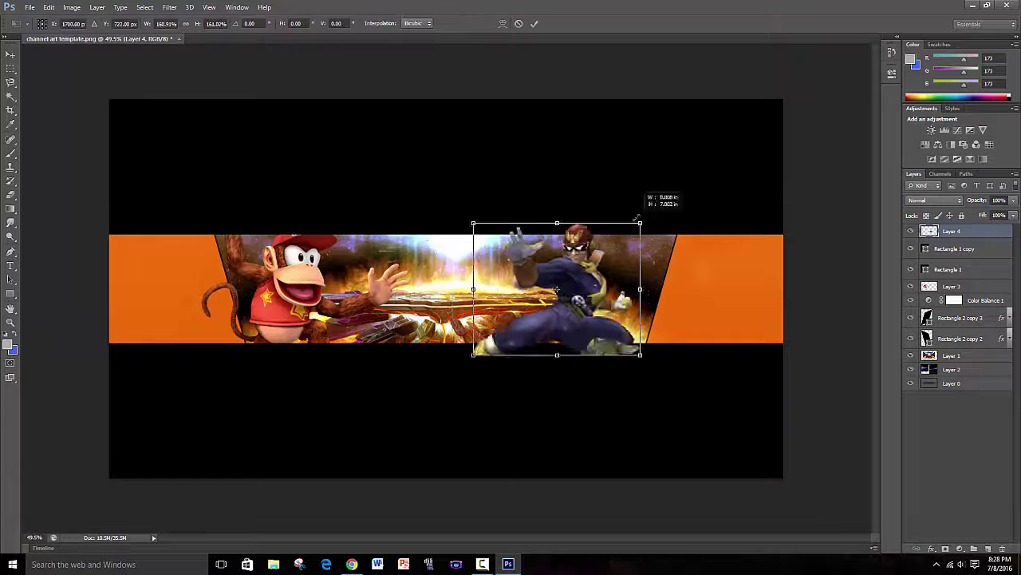
{"action": "key", "text": "ctrl+bracketleft"}
{"action": "key", "text": "ctrl+bracketleft"}
{"action": "left_click_drag", "start_coordinate": [659, 296], "coordinate": [645, 293]}
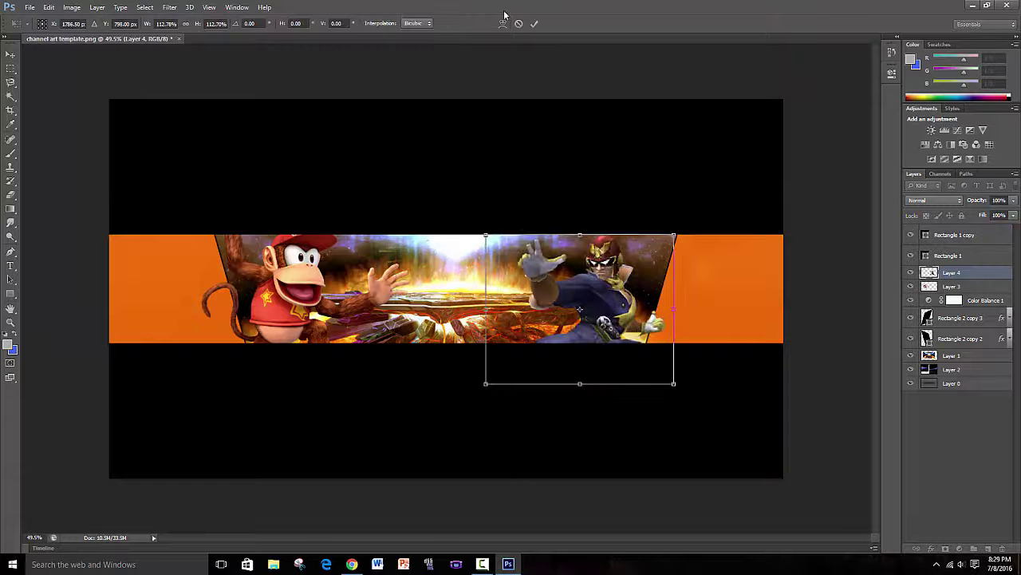
{"action": "key", "text": "Return"}
Move the Color Balance adjustment lower in the layer stack
{"action": "scroll", "coordinate": [513, 359], "scroll_direction": "up", "scroll_amount": 2}
{"action": "scroll", "coordinate": [443, 377], "scroll_direction": "down", "scroll_amount": 3}
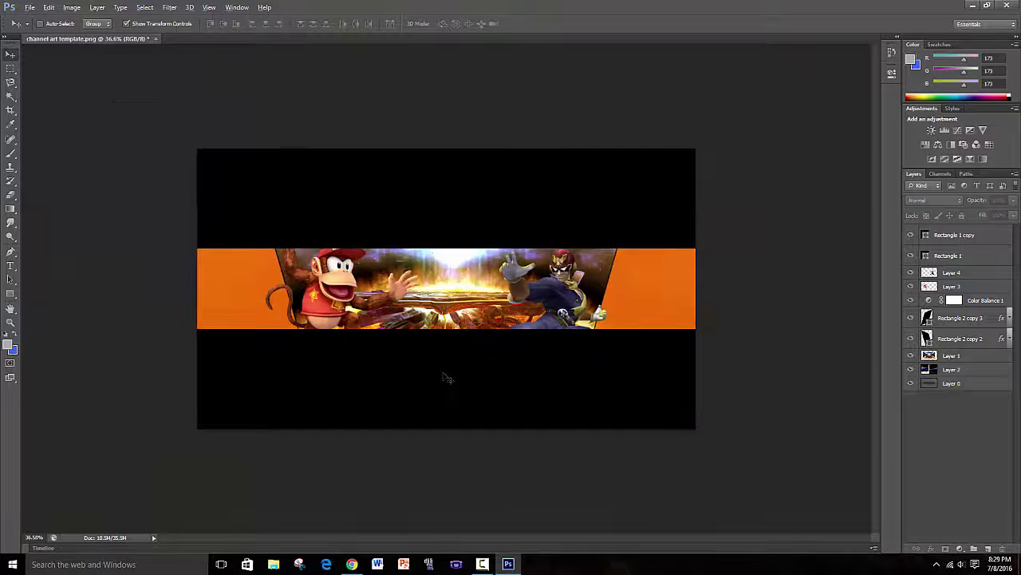
{"action": "scroll", "coordinate": [443, 377], "scroll_direction": "up", "scroll_amount": 2}
{"action": "mouse_move", "coordinate": [972, 296]}
{"action": "left_mouse_down"}
{"action": "mouse_move", "coordinate": [972, 347]}
{"action": "mouse_move", "coordinate": [972, 268]}
{"action": "left_mouse_up"}
{"action": "double_click", "coordinate": [962, 285]}
{"action": "key", "text": "Escape"}
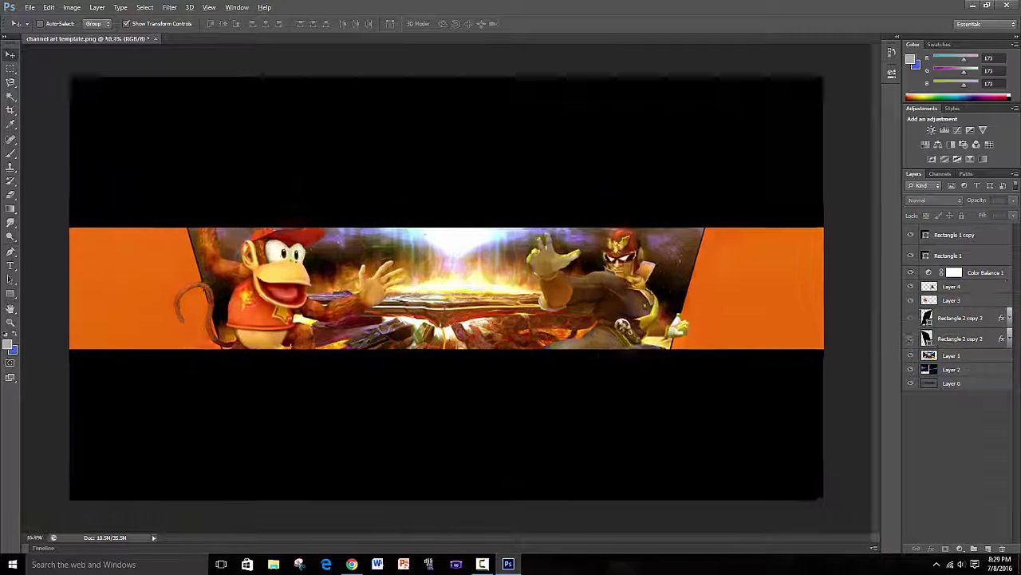
Start renaming the Diddy Kong layer, then undo the change
{"action": "scroll", "coordinate": [447, 319], "scroll_direction": "up", "scroll_amount": 1}
{"action": "double_click", "coordinate": [952, 300]}
{"action": "key", "text": "ctrl+z"}
{"action": "scroll", "coordinate": [515, 419], "scroll_direction": "down", "scroll_amount": 2}
{"action": "scroll", "coordinate": [502, 417], "scroll_direction": "up", "scroll_amount": 1}
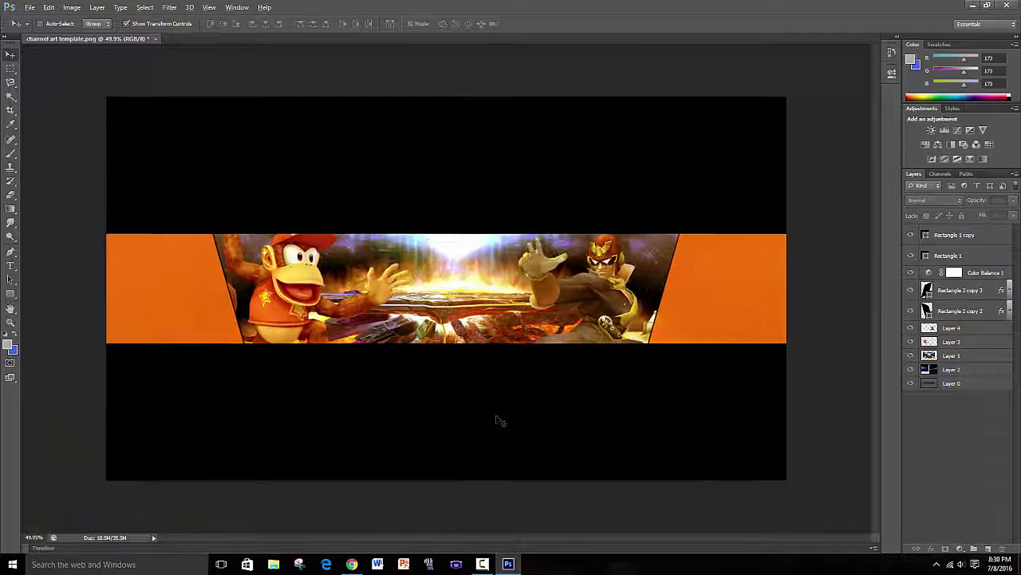
{"action": "scroll", "coordinate": [447, 319], "scroll_direction": "down", "scroll_amount": 1}
Bring the template guide layer to the top and make it semi-transparent to check placement
{"action": "left_click_drag", "start_coordinate": [951, 383], "coordinate": [952, 232]}
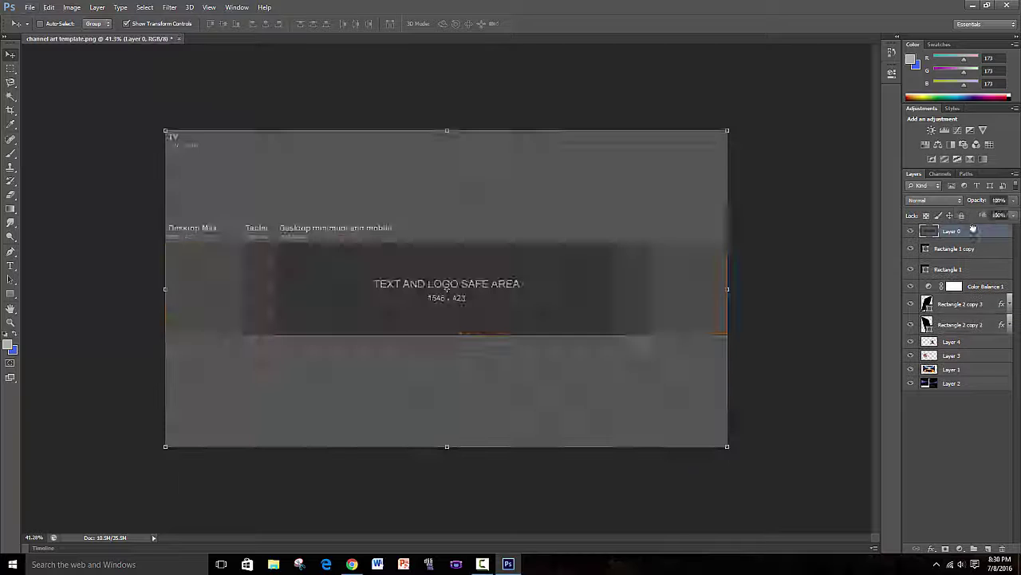
{"action": "left_click_drag", "start_coordinate": [1013, 200], "coordinate": [990, 218]}
{"action": "scroll", "coordinate": [520, 387], "scroll_direction": "up", "scroll_amount": 1}
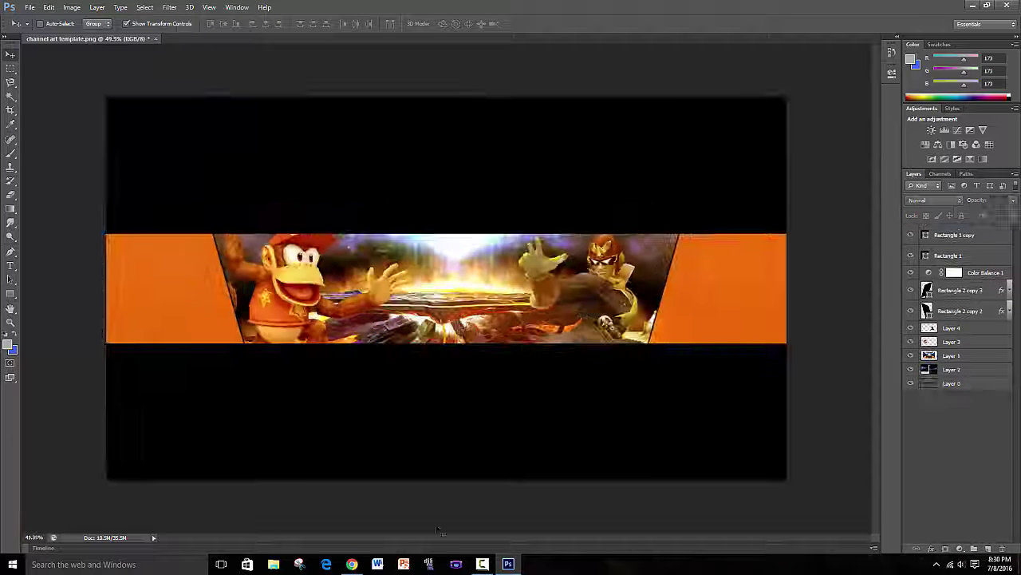
{"action": "key", "text": "alt+Tab"}
{"action": "key", "text": "alt+Tab"}
Create the blue KMAWNSTER title and place it across the centre of the strip
{"action": "key", "text": "ctrl+n"}
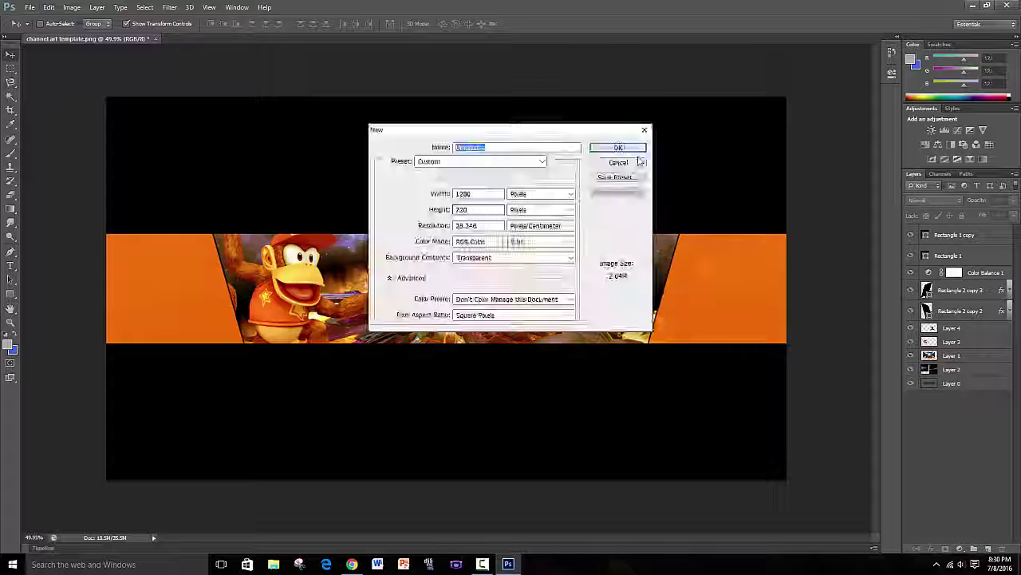
{"action": "key", "text": "Return"}
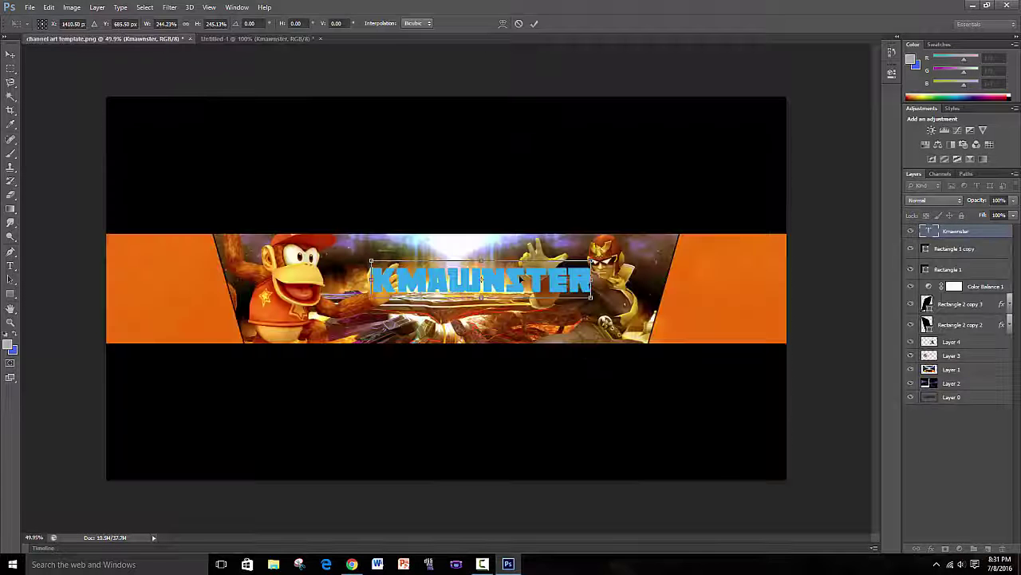
{"action": "key", "text": "Return"}
{"action": "scroll", "coordinate": [447, 273], "scroll_direction": "up", "scroll_amount": 2}
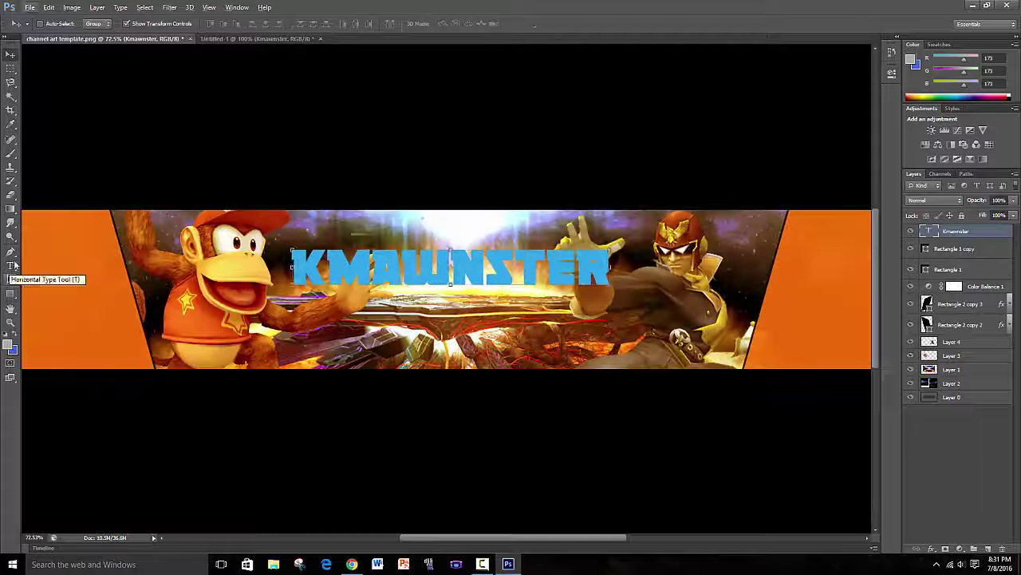
Give the KMAWNSTER title an orange Outer Glow in Layer Style
{"action": "double_click", "coordinate": [981, 231]}
{"action": "left_click", "coordinate": [682, 219]}
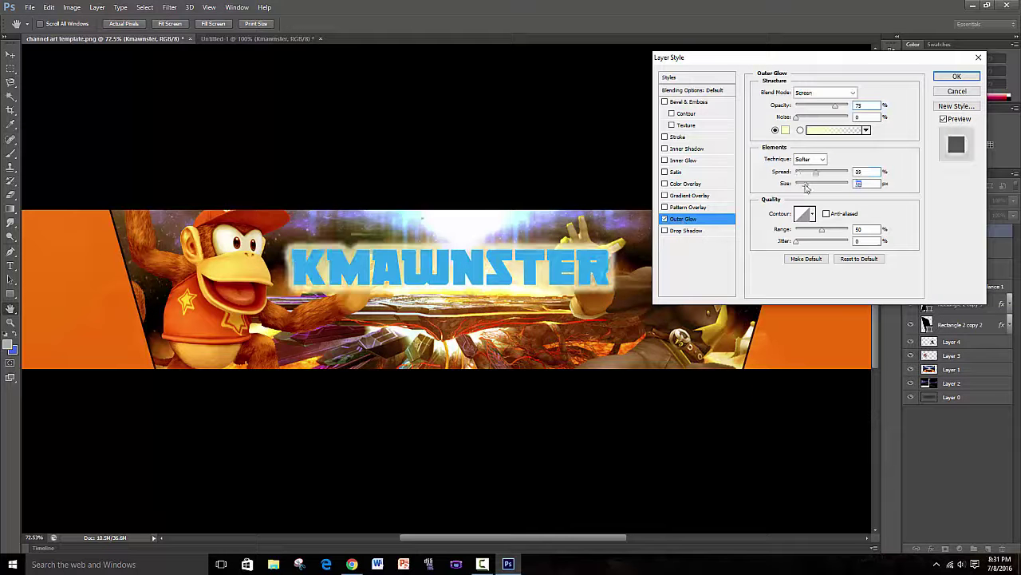
{"action": "left_click_drag", "start_coordinate": [841, 185], "coordinate": [837, 186]}
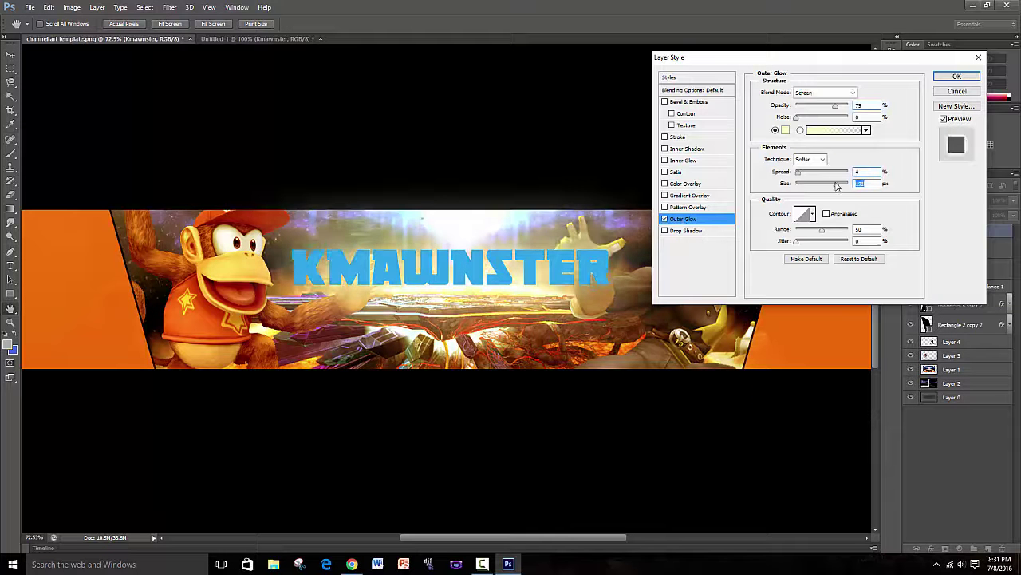
{"action": "left_click_drag", "start_coordinate": [846, 107], "coordinate": [835, 109]}
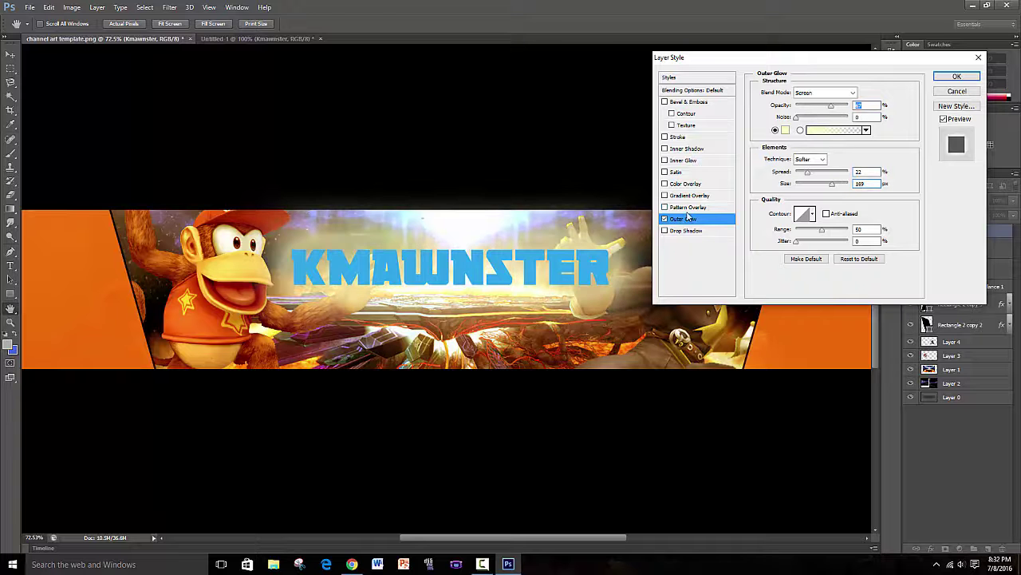
{"action": "left_click", "coordinate": [858, 258]}
{"action": "left_click", "coordinate": [785, 129]}
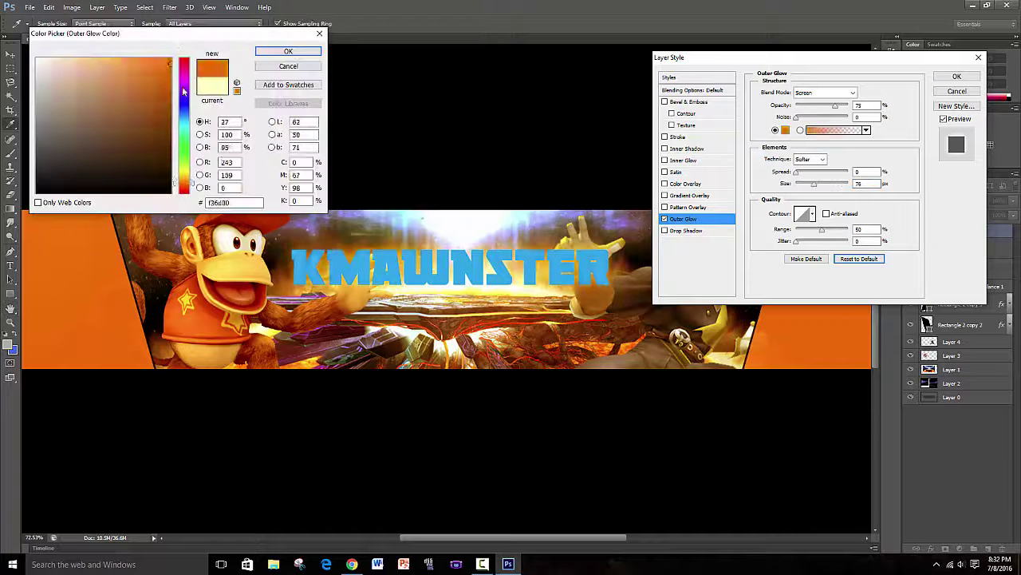
{"action": "left_click_drag", "start_coordinate": [183, 92], "coordinate": [183, 88]}
{"action": "left_click", "coordinate": [288, 51]}
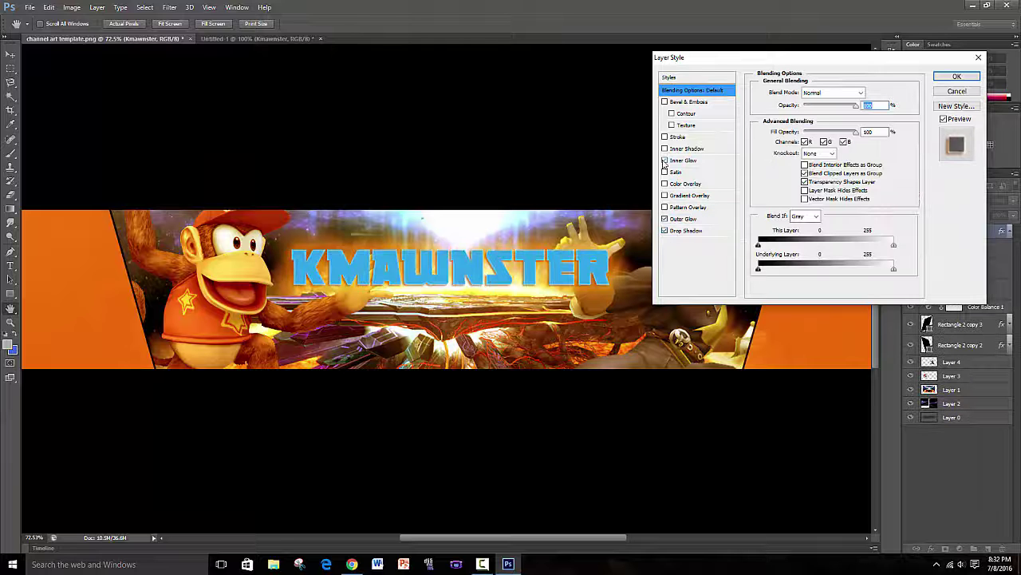
Add a Color Overlay to the title, changing its colour from red to black
{"action": "left_click", "coordinate": [671, 185]}
{"action": "left_click", "coordinate": [870, 93]}
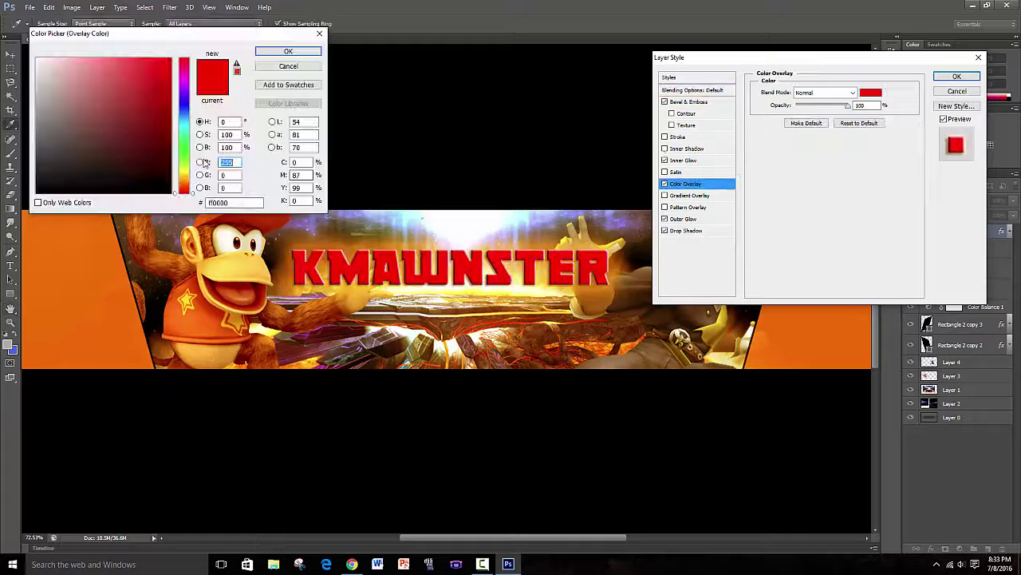
{"action": "left_click", "coordinate": [189, 183]}
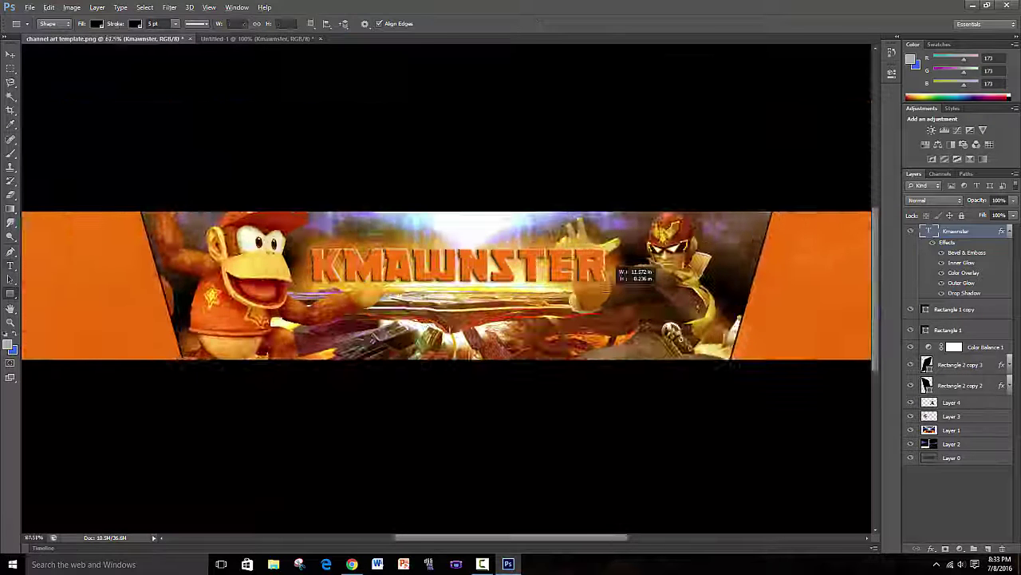
Draw an underline bar beneath KMAWNSTER and paste the title's layer style onto it
{"action": "left_click_drag", "start_coordinate": [608, 287], "coordinate": [609, 289]}
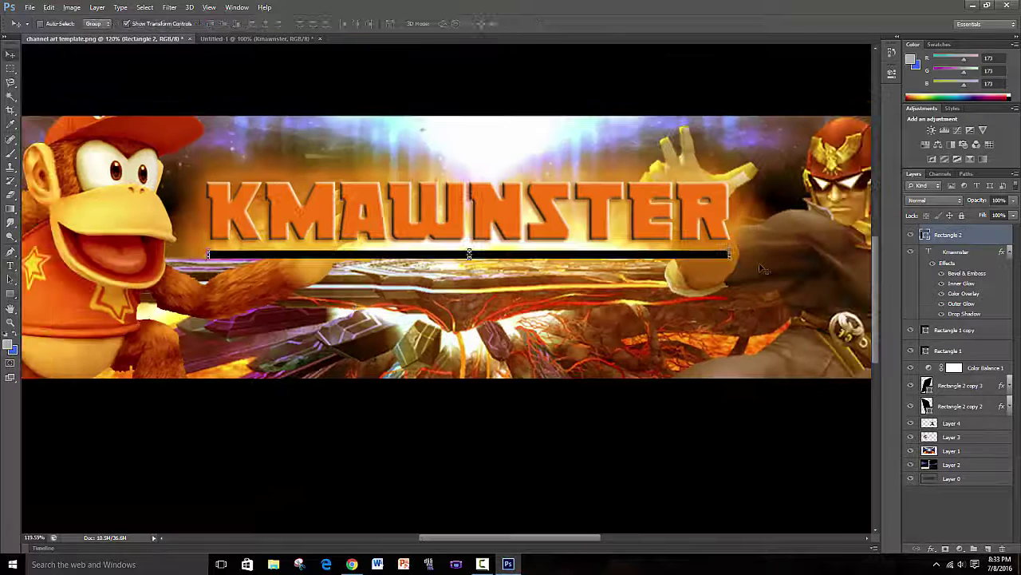
{"action": "key", "text": "ctrl+0"}
{"action": "right_click", "coordinate": [949, 234]}
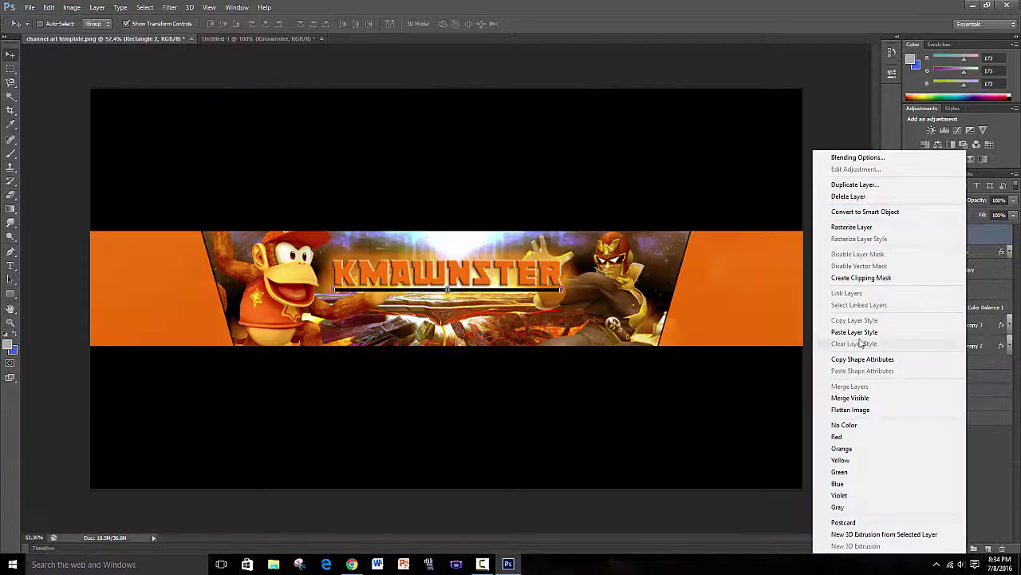
{"action": "left_click", "coordinate": [855, 332]}
{"action": "left_click", "coordinate": [1007, 236]}
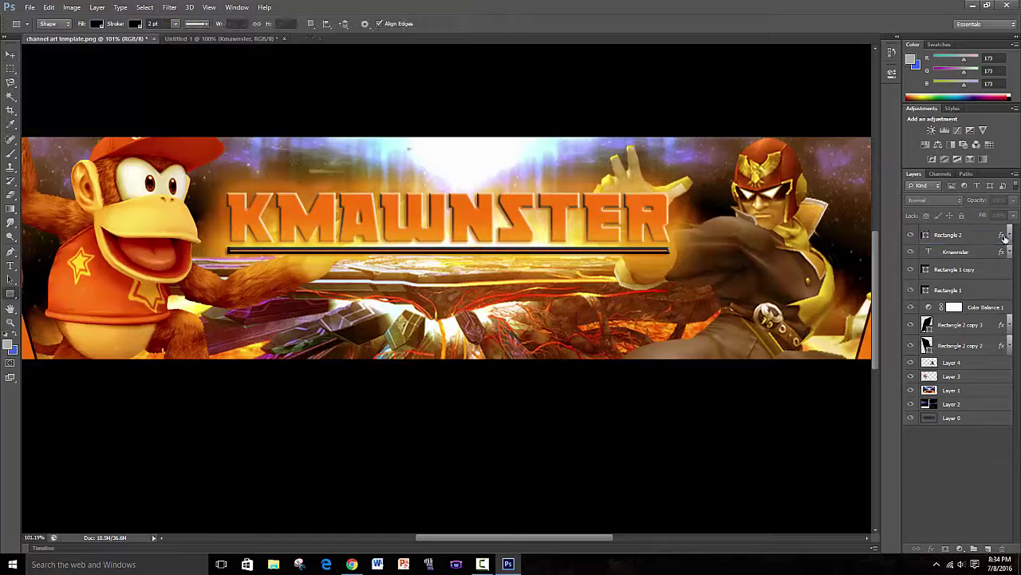
{"action": "key", "text": "v"}
{"action": "key", "text": "ctrl+0"}
{"action": "key", "text": "ctrl+1"}
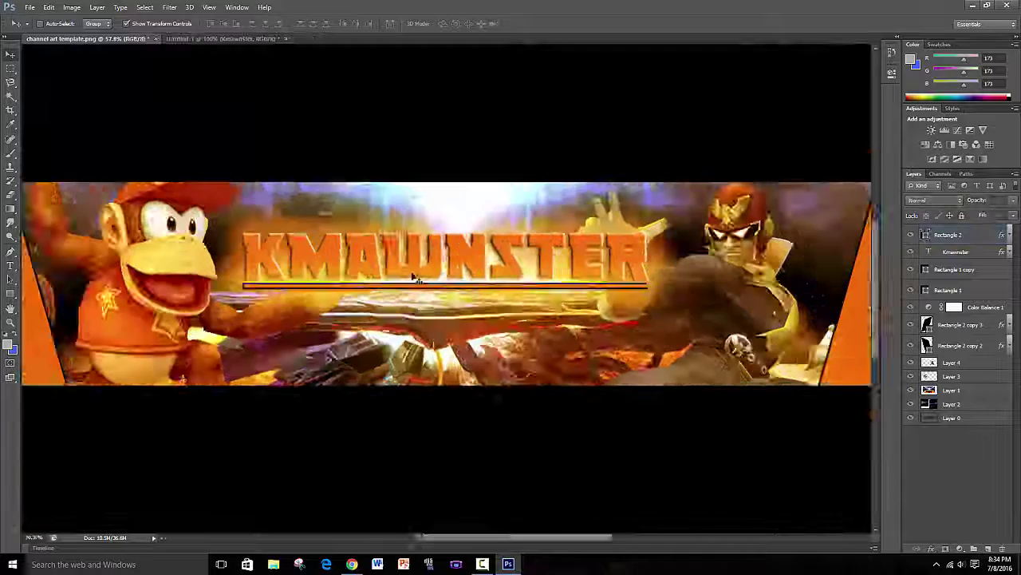
{"action": "key", "text": "ctrl+minus"}
{"action": "key", "text": "ctrl+plus"}
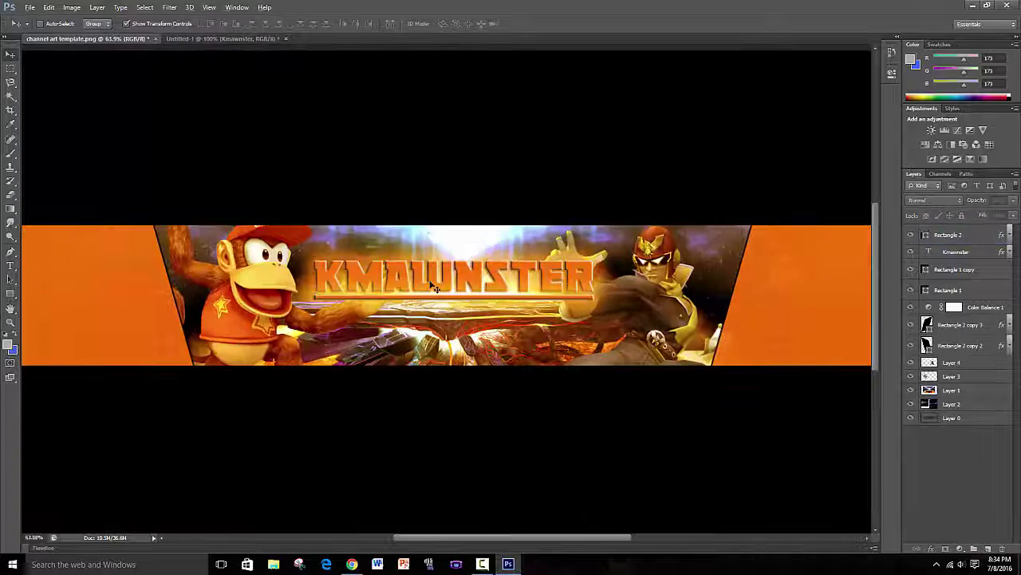
{"action": "key", "text": "ctrl+minus"}
{"action": "key", "text": "ctrl+plus"}
Copy an Instagram logo from Google Images and paste it into the banner
{"action": "left_click", "coordinate": [351, 563]}
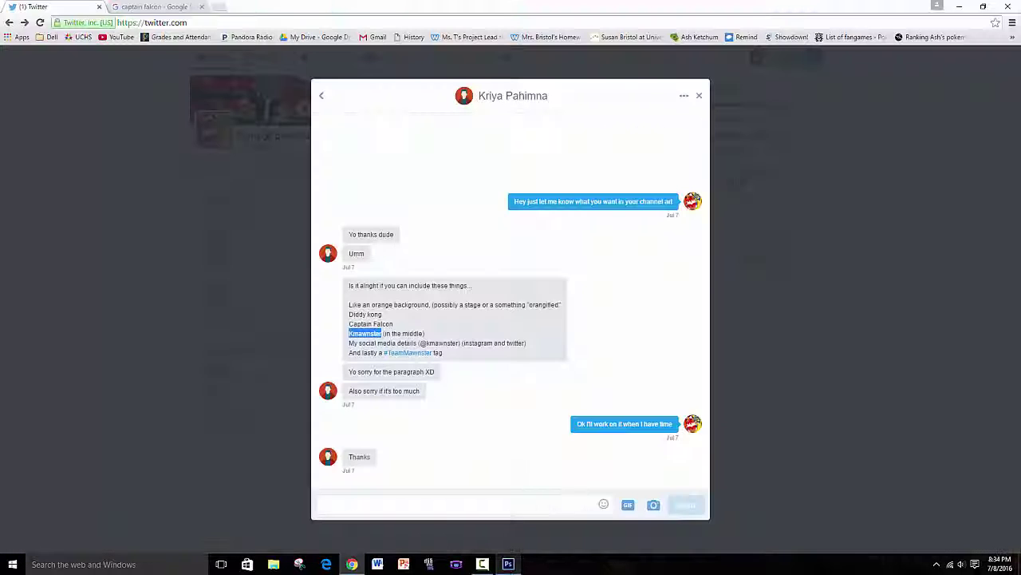
{"action": "left_click", "coordinate": [509, 563]}
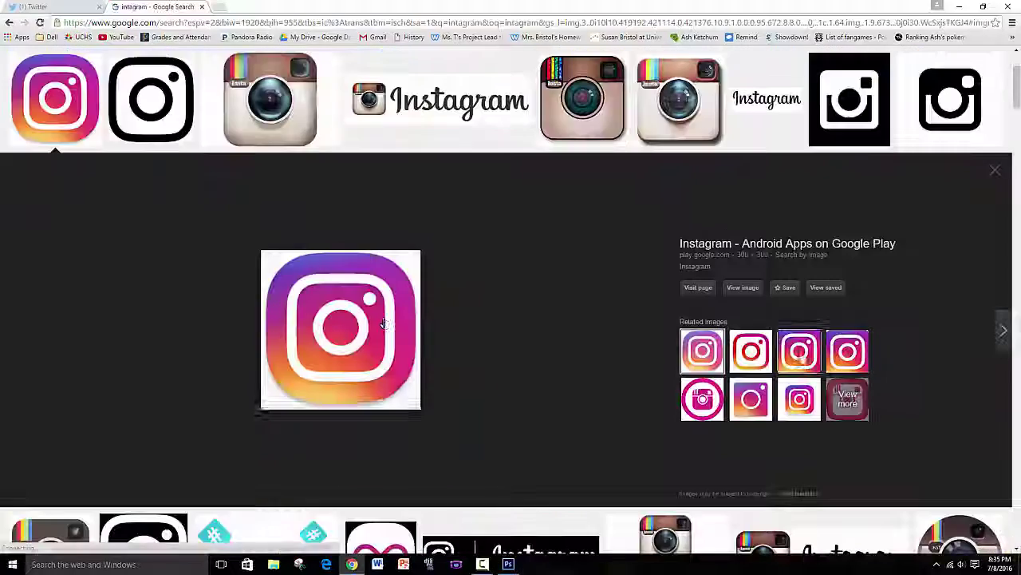
{"action": "right_click", "coordinate": [383, 323]}
{"action": "left_click", "coordinate": [415, 375]}
{"action": "left_click", "coordinate": [509, 564]}
{"action": "key", "text": "ctrl+v"}
Shrink the Instagram logo and find a Twitter logo in Google Images
{"action": "key", "text": "ctrl+minus"}
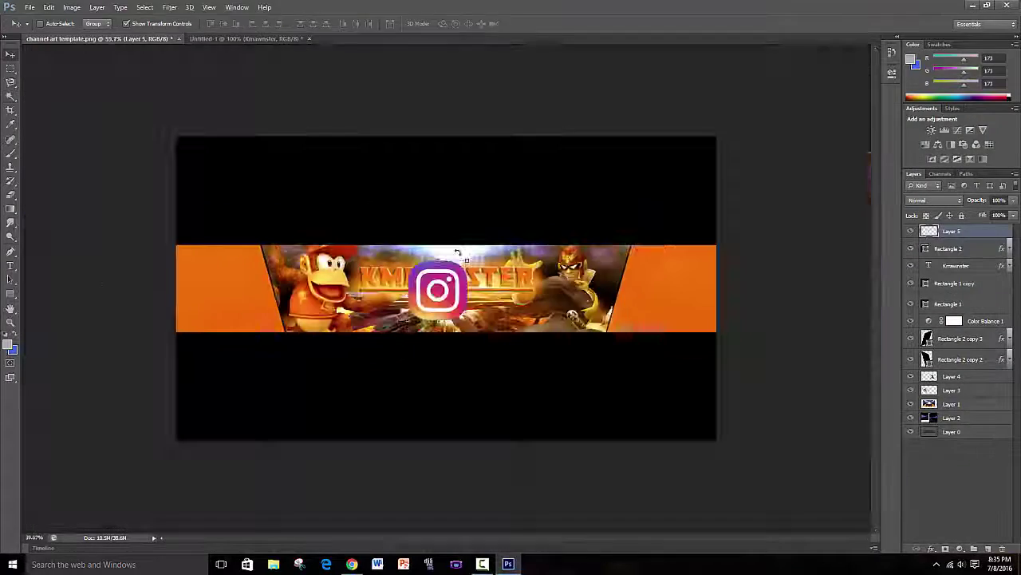
{"action": "key", "text": "ctrl+t"}
{"action": "left_click", "coordinate": [352, 564]}
{"action": "triple_click", "coordinate": [104, 64]}
{"action": "type", "text": "titter"}
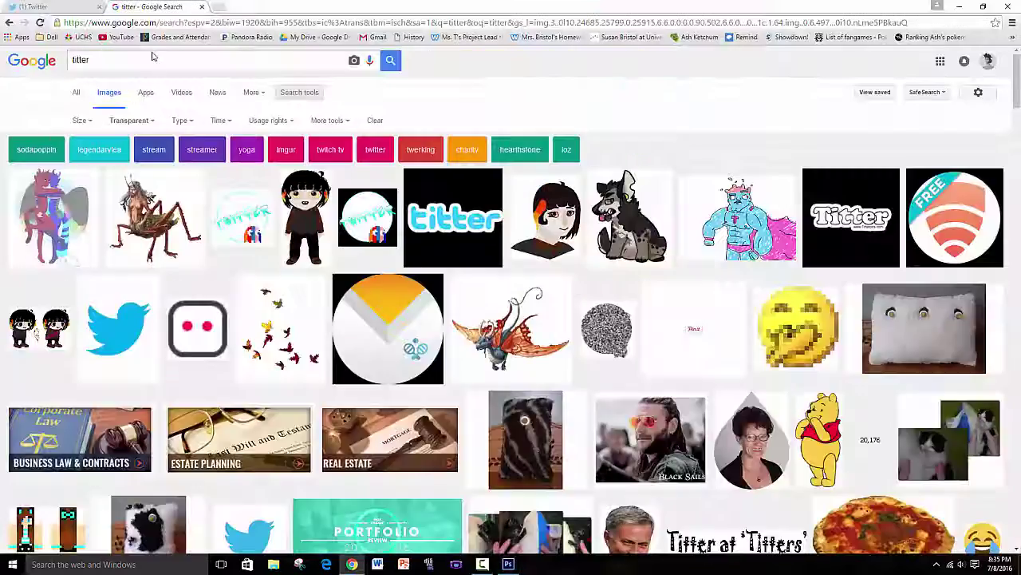
{"action": "triple_click", "coordinate": [103, 64]}
{"action": "type", "text": "twitter"}
{"action": "left_click", "coordinate": [56, 217]}
Paste the Twitter logo, scale it down and align it beside the Instagram icon
{"action": "key", "text": "alt+Tab"}
{"action": "key", "text": "ctrl+v"}
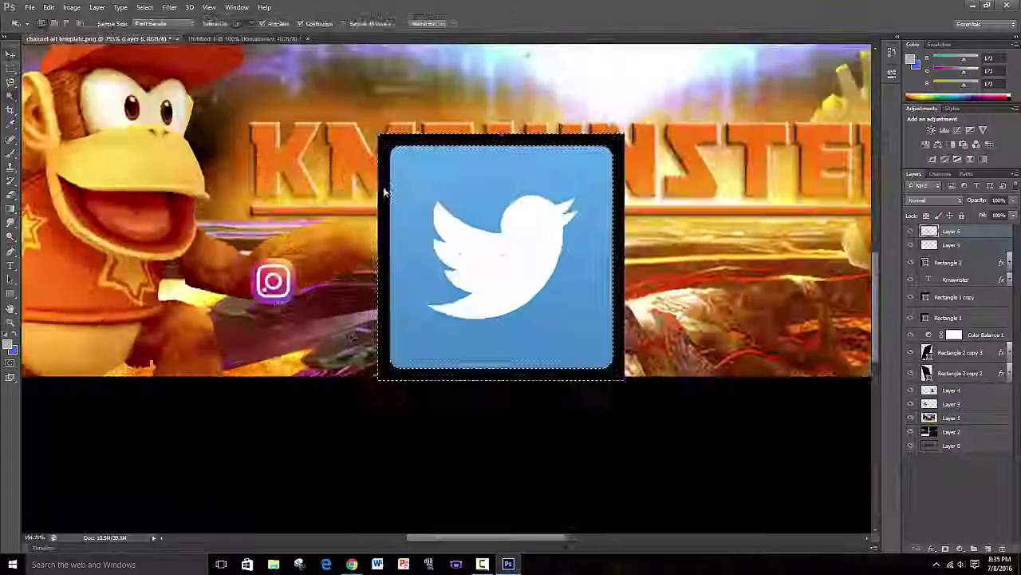
{"action": "scroll", "coordinate": [346, 373], "scroll_direction": "up", "scroll_amount": 3}
{"action": "left_click_drag", "start_coordinate": [364, 405], "coordinate": [179, 319]}
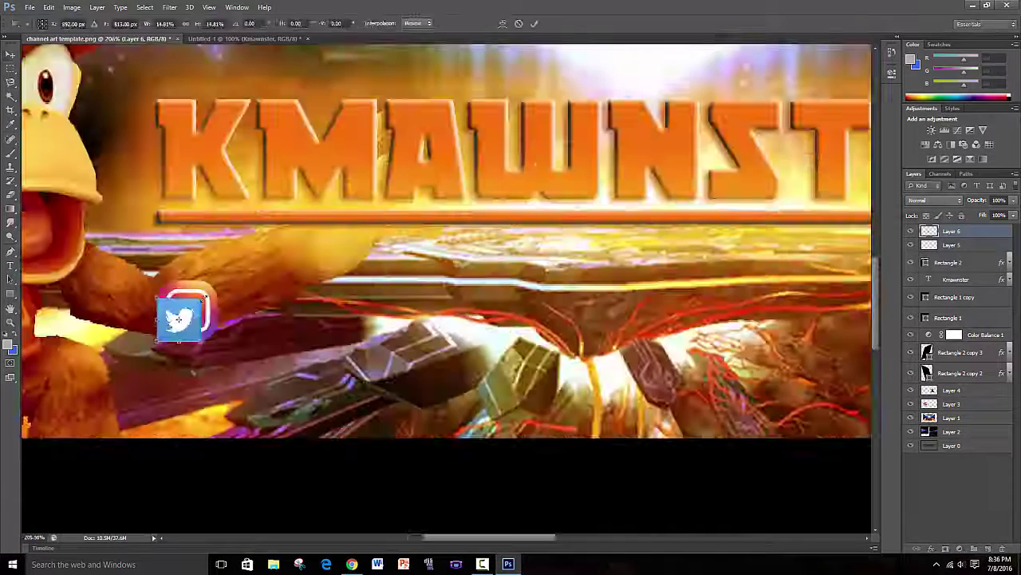
{"action": "left_click", "coordinate": [535, 23]}
{"action": "scroll", "coordinate": [409, 320], "scroll_direction": "down", "scroll_amount": 3}
{"action": "scroll", "coordinate": [376, 335], "scroll_direction": "up", "scroll_amount": 3}
{"action": "left_click_drag", "start_coordinate": [406, 338], "coordinate": [401, 335]}
{"action": "scroll", "coordinate": [409, 366], "scroll_direction": "down", "scroll_amount": 3}
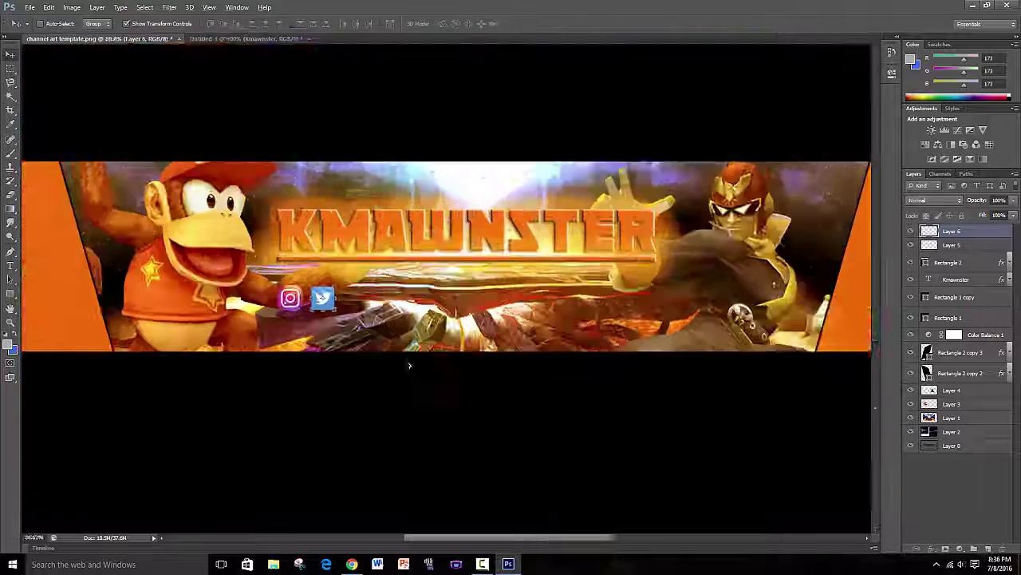
{"action": "scroll", "coordinate": [409, 366], "scroll_direction": "up", "scroll_amount": 3}
{"action": "scroll", "coordinate": [403, 367], "scroll_direction": "down", "scroll_amount": 3}
{"action": "scroll", "coordinate": [395, 368], "scroll_direction": "down", "scroll_amount": 1}
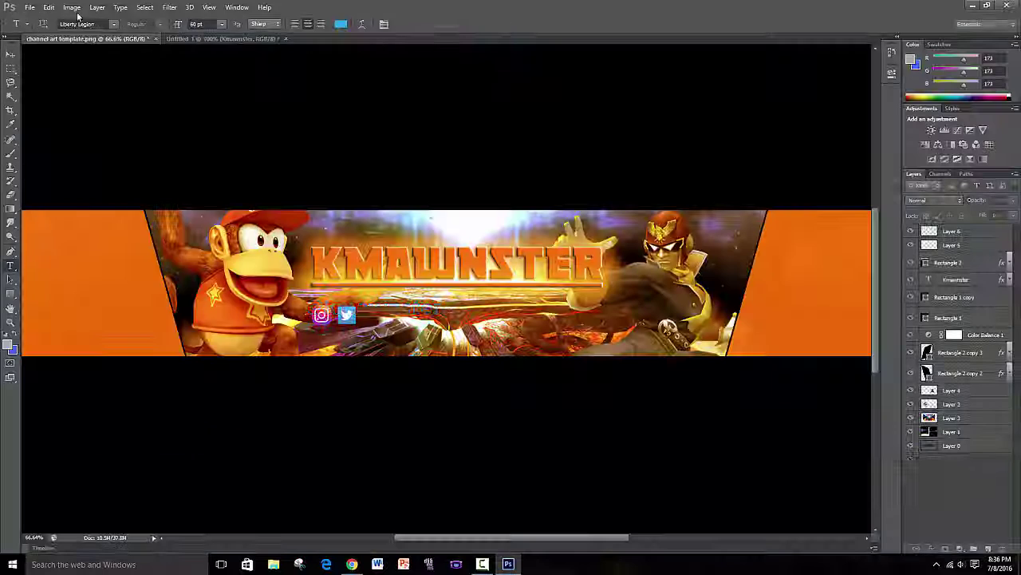
Choose a font for the @ handle text and colour it white
{"action": "left_click", "coordinate": [114, 24]}
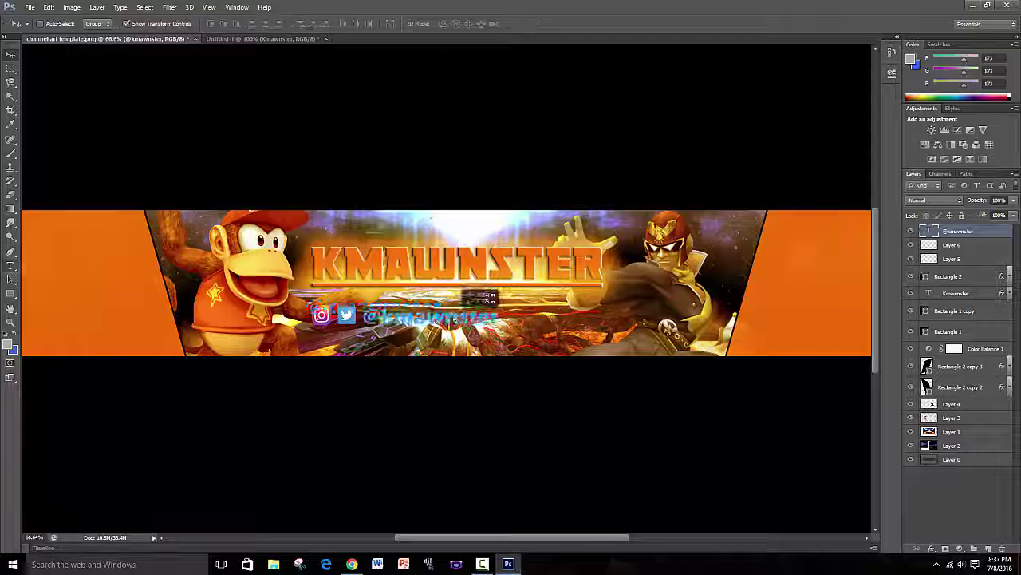
{"action": "scroll", "coordinate": [461, 304], "scroll_direction": "up", "scroll_amount": 3}
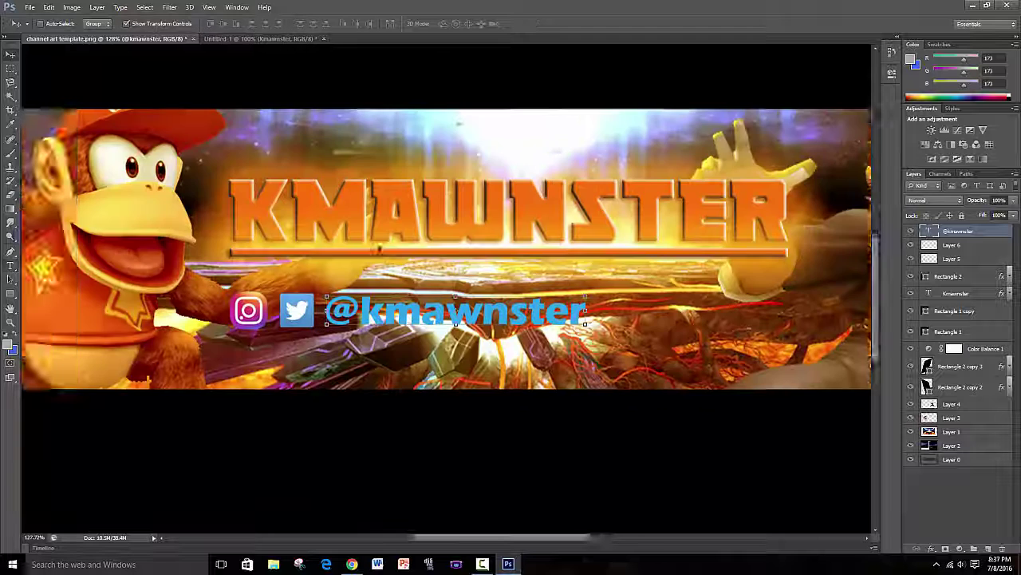
{"action": "key", "text": "t"}
{"action": "left_click", "coordinate": [411, 23]}
{"action": "left_click", "coordinate": [39, 56]}
{"action": "left_click", "coordinate": [285, 50]}
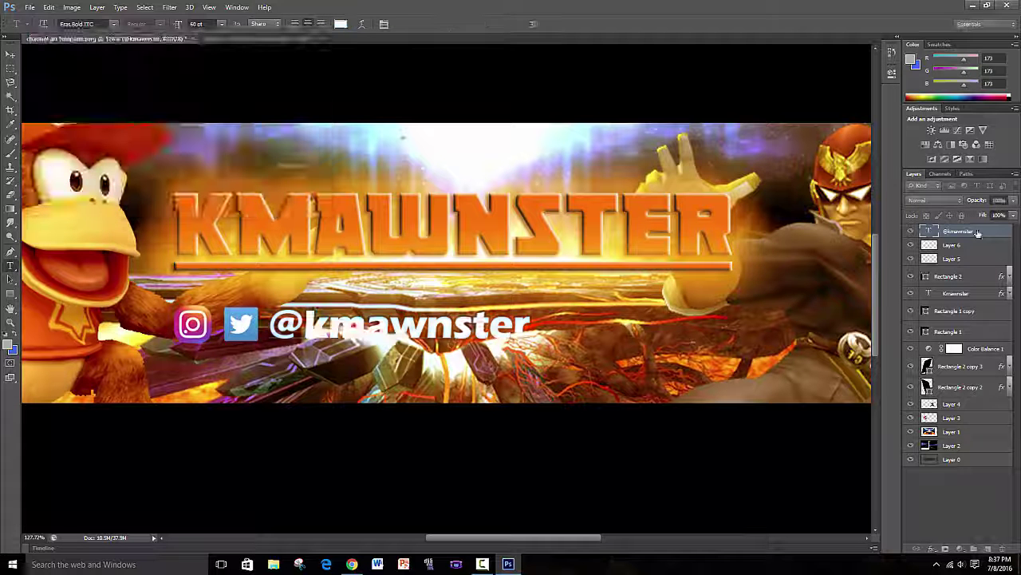
{"action": "double_click", "coordinate": [990, 231]}
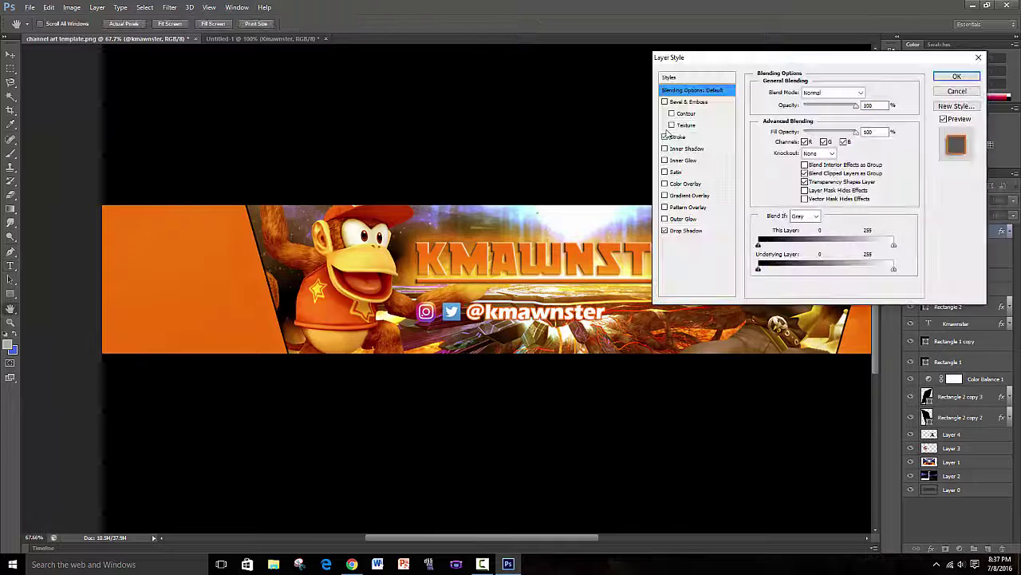
Apply the Stroke and Drop Shadow effects to the handle text
{"action": "left_click", "coordinate": [956, 77]}
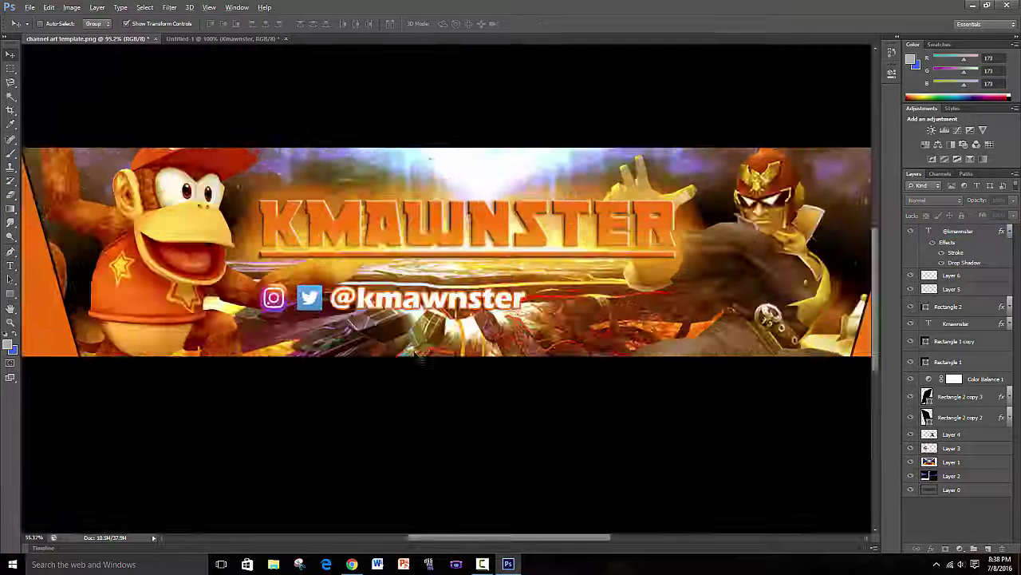
{"action": "scroll", "coordinate": [441, 359], "scroll_direction": "up", "scroll_amount": 5}
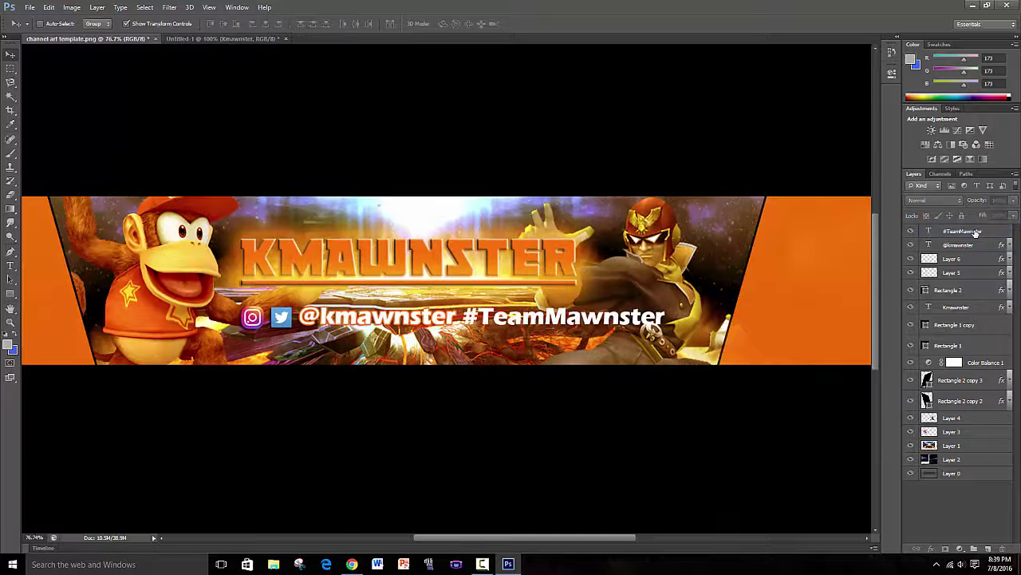
Paste the handle's layer style onto #TeamMawnster and commit the resized social line
{"action": "right_click", "coordinate": [975, 233]}
{"action": "left_click", "coordinate": [878, 408]}
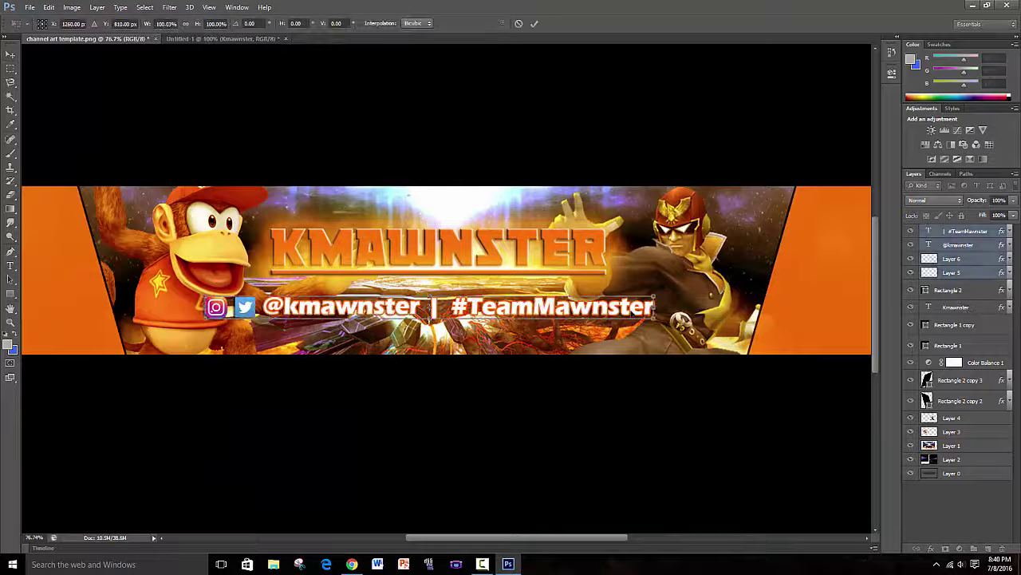
{"action": "left_click", "coordinate": [535, 23]}
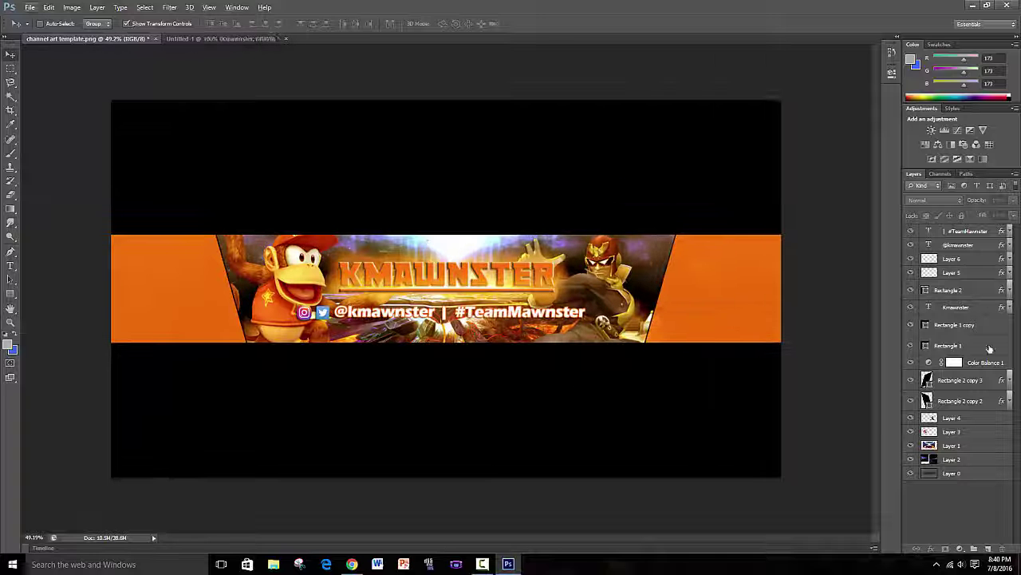
Add an Outer Glow to Layer 4 and paste the same style onto Layer 3
{"action": "double_click", "coordinate": [982, 417]}
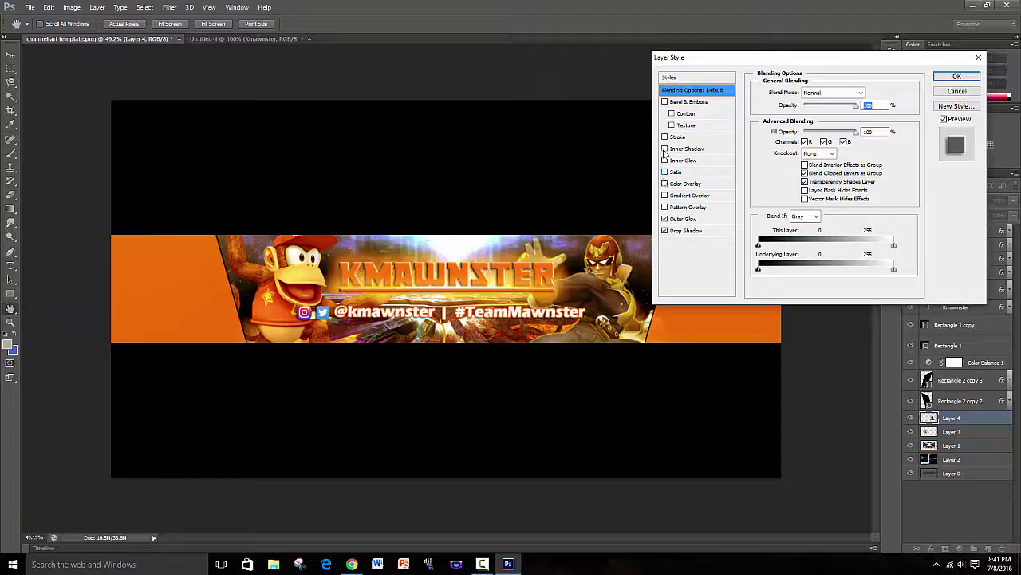
{"action": "left_click", "coordinate": [956, 76]}
{"action": "right_click", "coordinate": [952, 431]}
{"action": "left_click", "coordinate": [957, 330]}
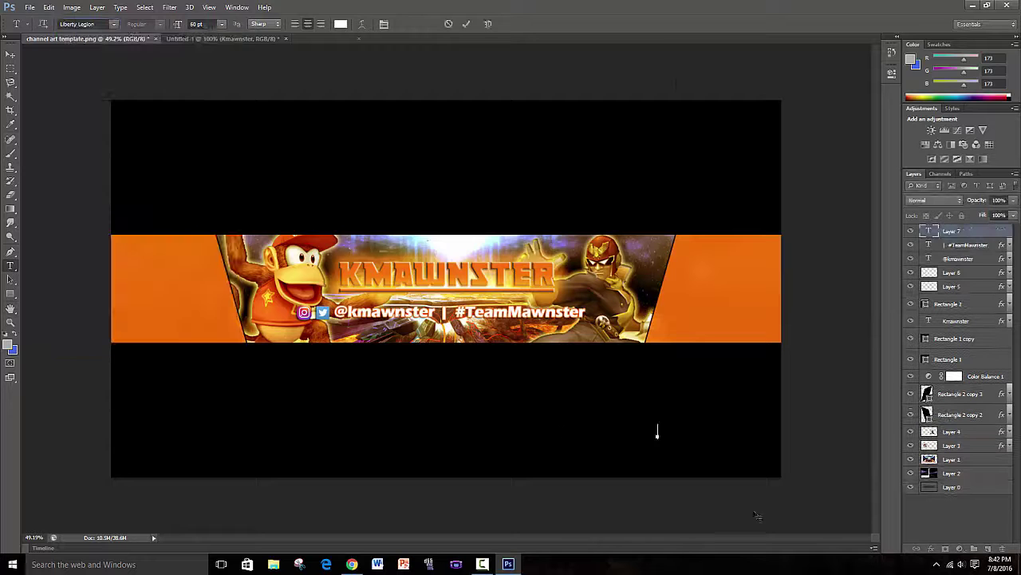
Type the designer's username into the 'Created by' credit and commit the text
{"action": "type", "text": "Dansoccer254"}
{"action": "key", "text": "ctrl+Return"}
{"action": "key", "text": "v"}
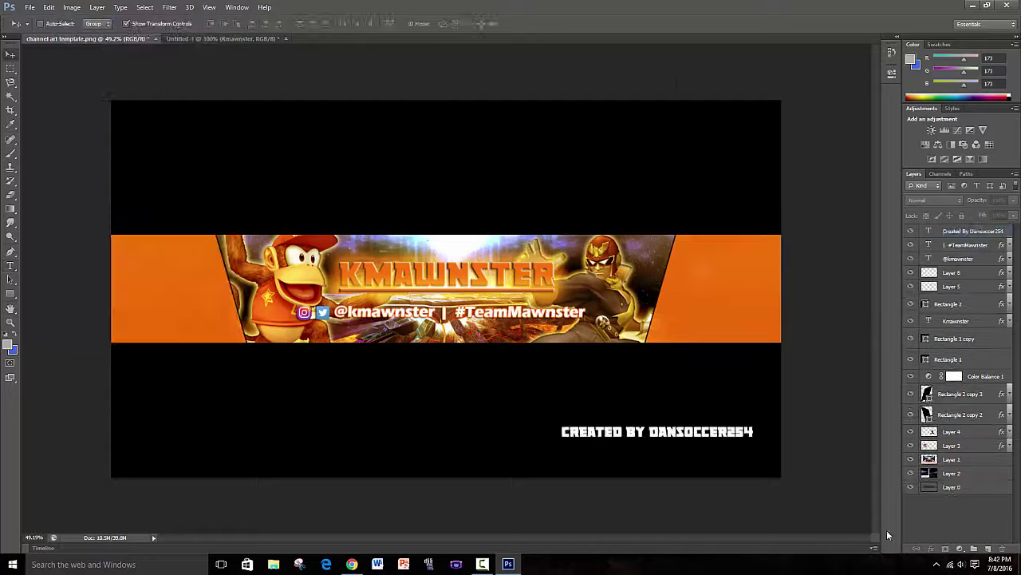